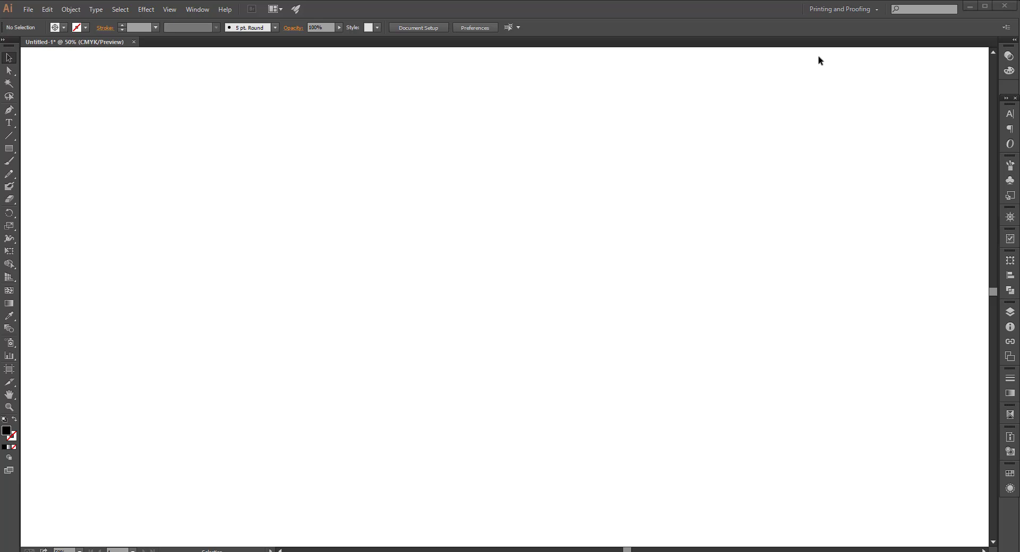
key(ctrl+z)
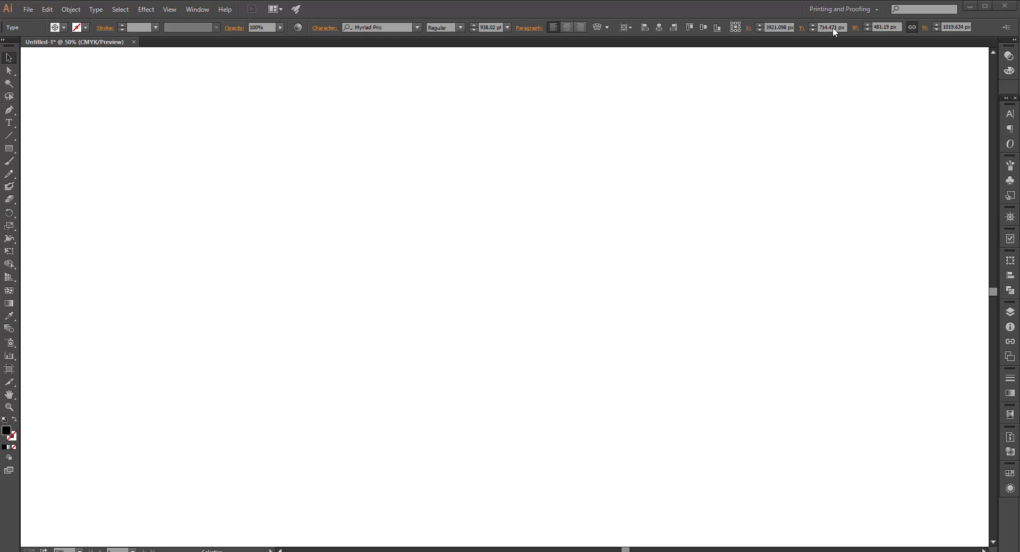
drag(823, 31, 461, 281)
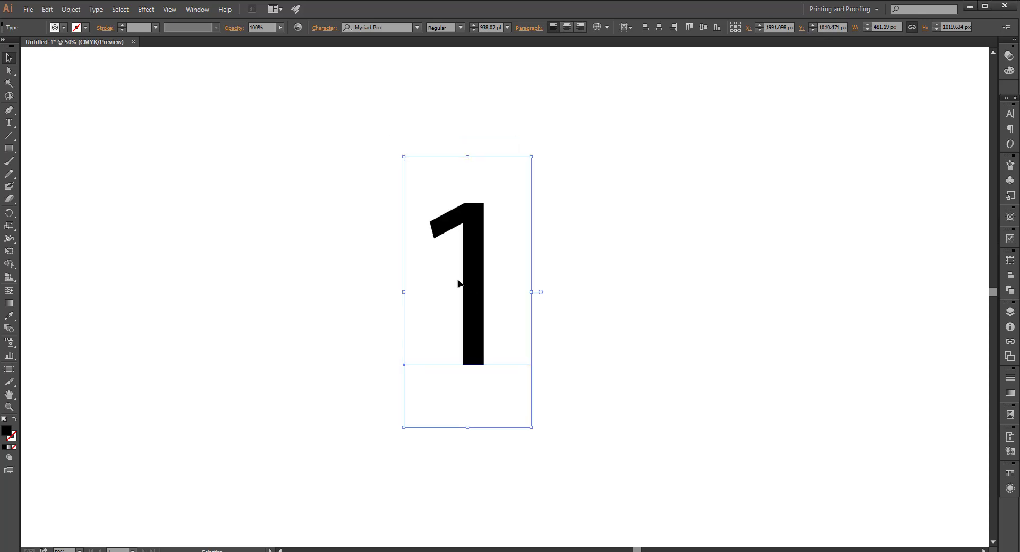
key(Delete)
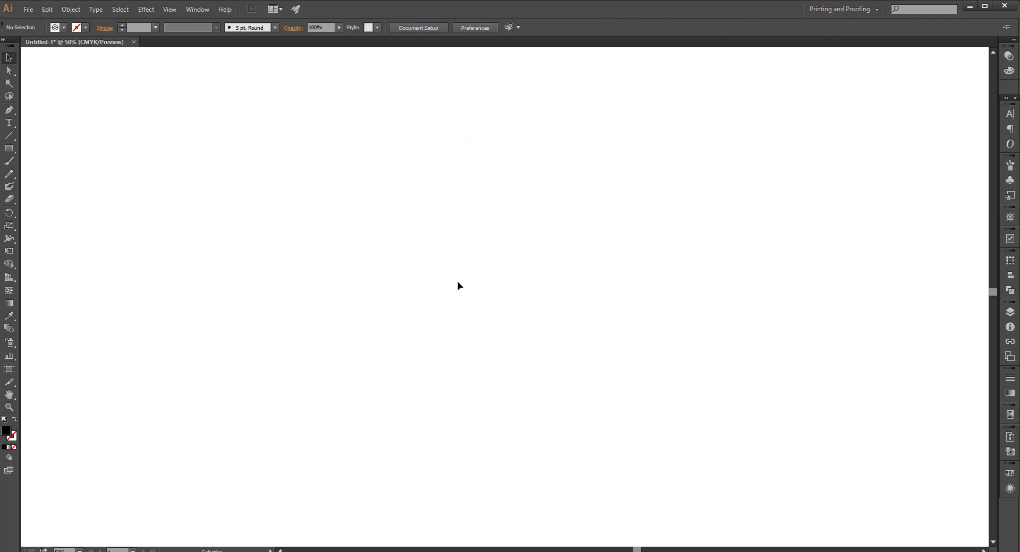
Create a point text object reading "GRAPHICS BMANIA" on the empty canvas
click(9, 123)
click(43, 123)
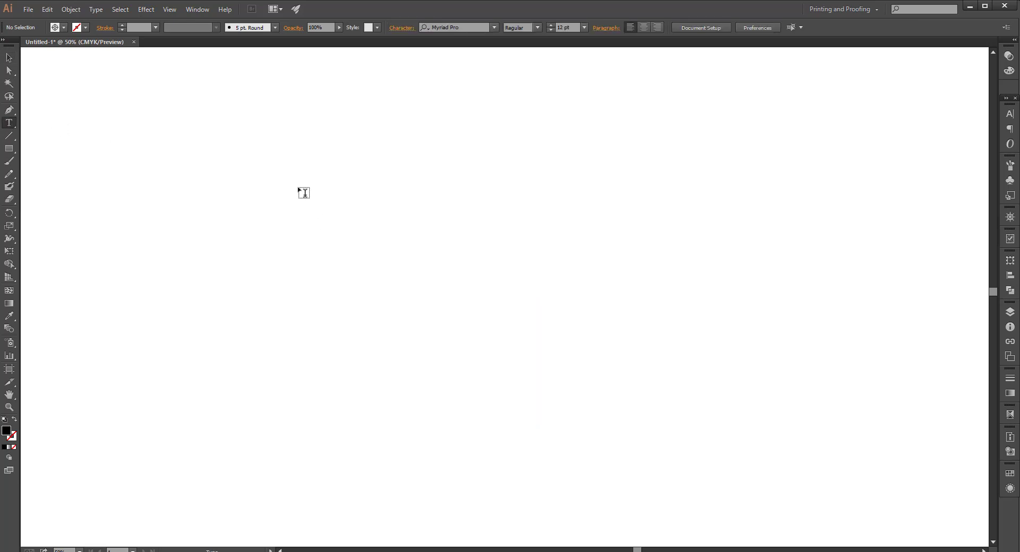
click(262, 168)
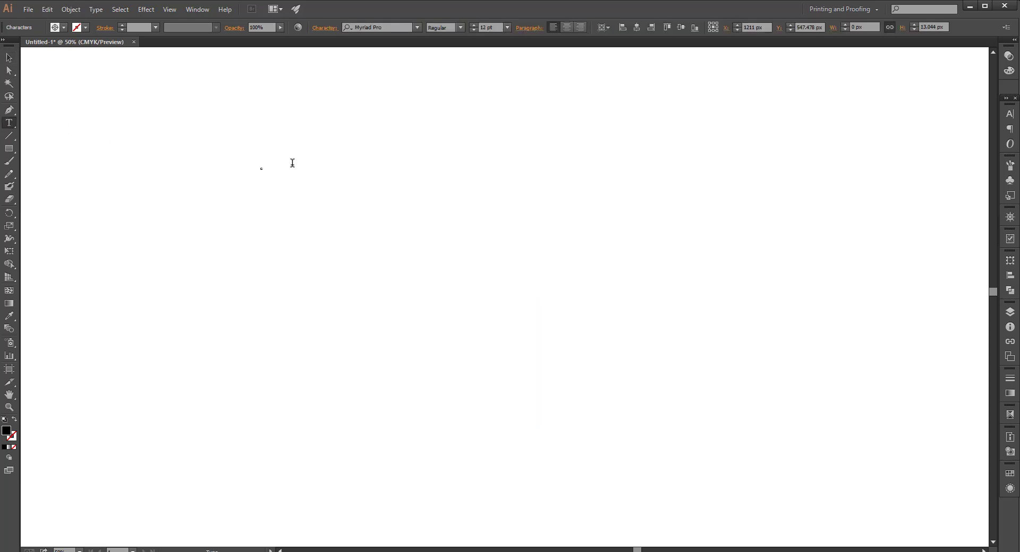
key(BackSpace)
text(GRAPHICS MANIA)
Enlarge the "GRAPHICS BMANIA" text proportionally to about 282 pt and move it to the upper middle of the canvas
click(9, 57)
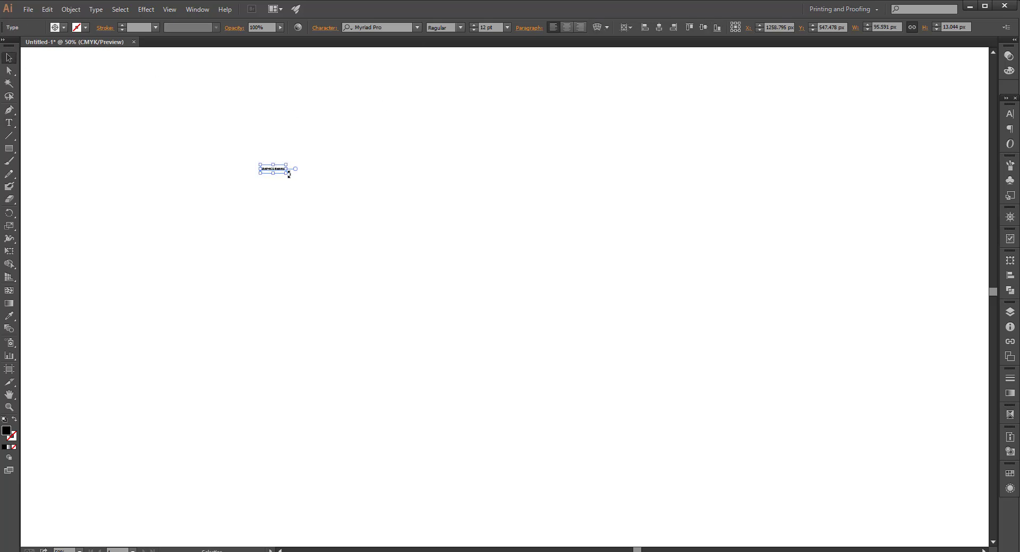
drag(286, 171, 715, 538)
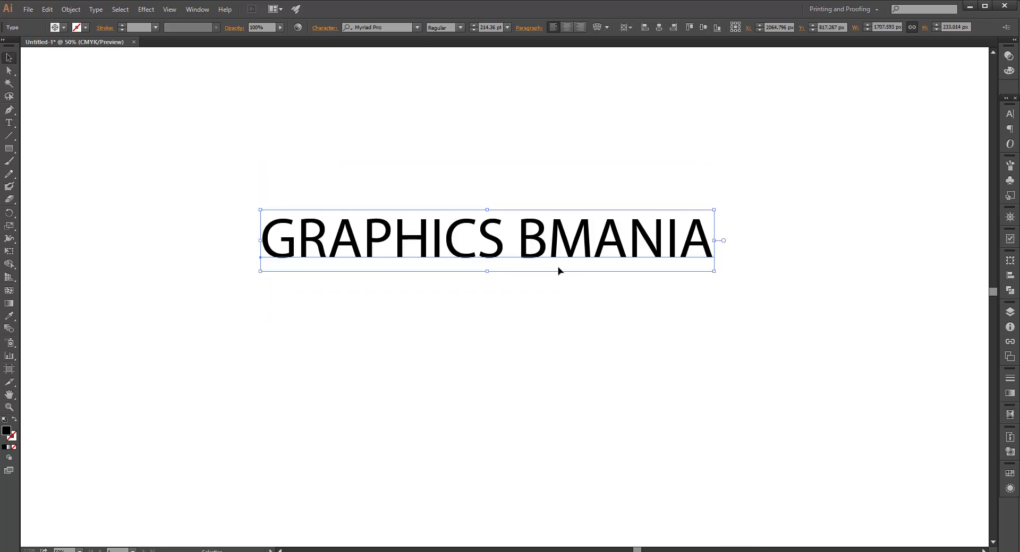
drag(540, 259, 461, 236)
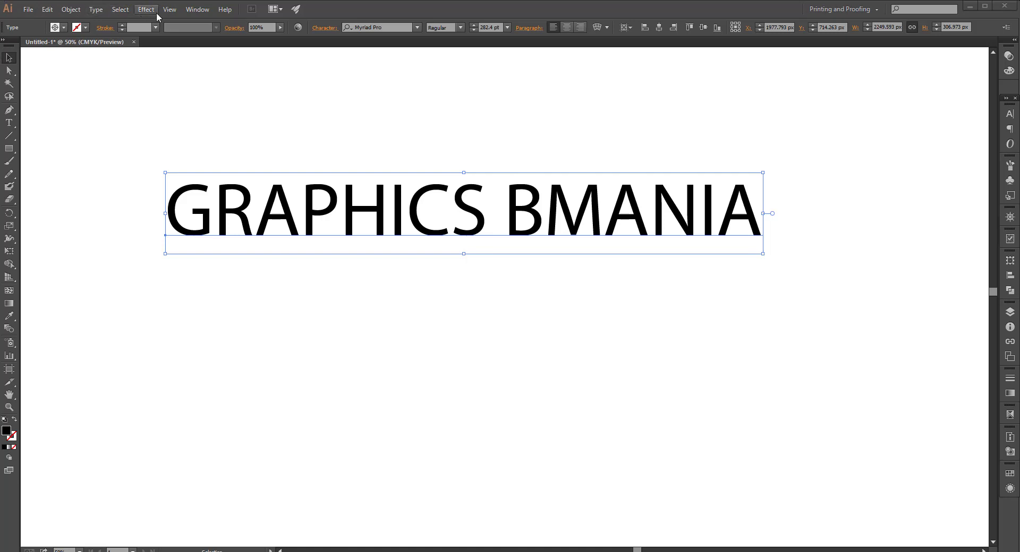
Display the character styles and open the style options of the Normal Character Style
click(196, 9)
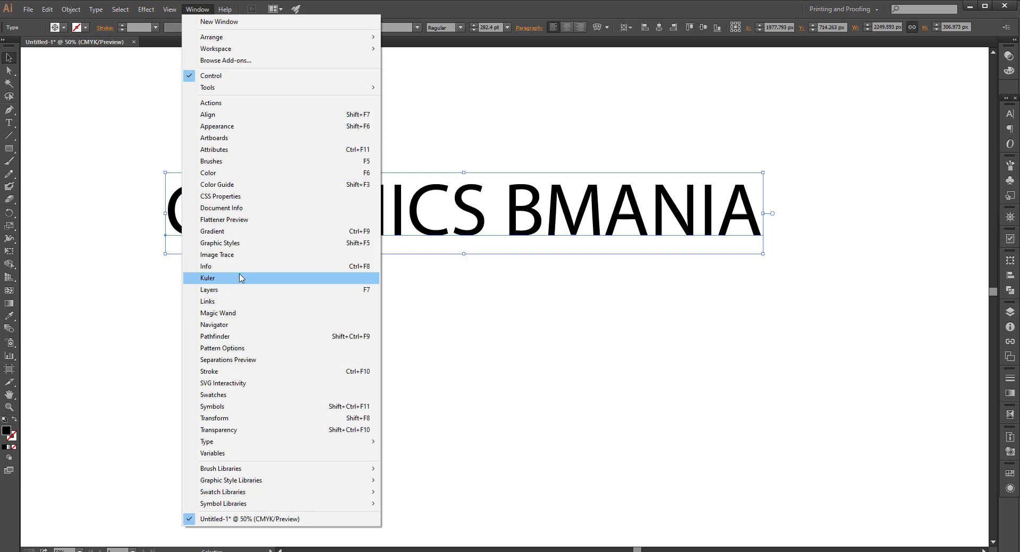
mouse_move(231, 443)
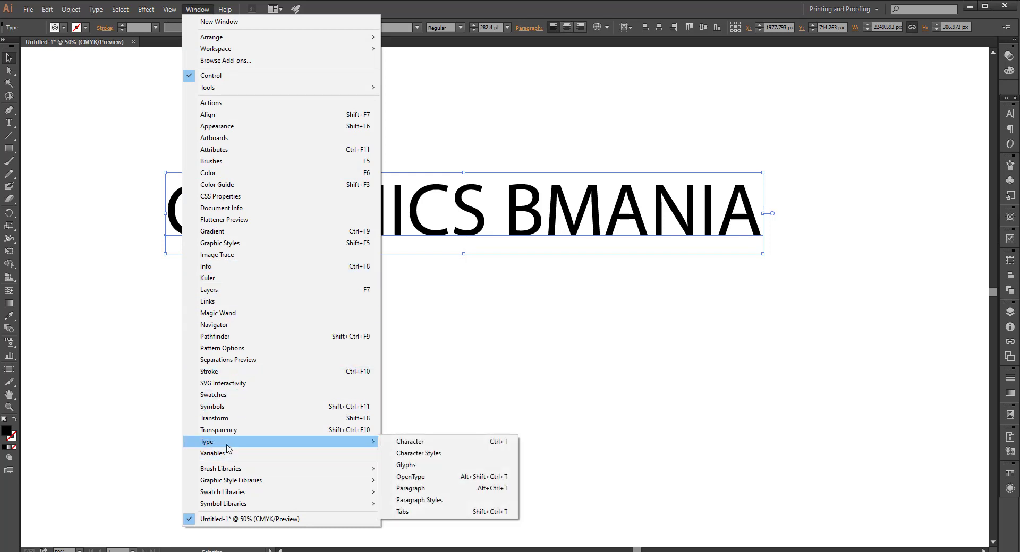
click(428, 455)
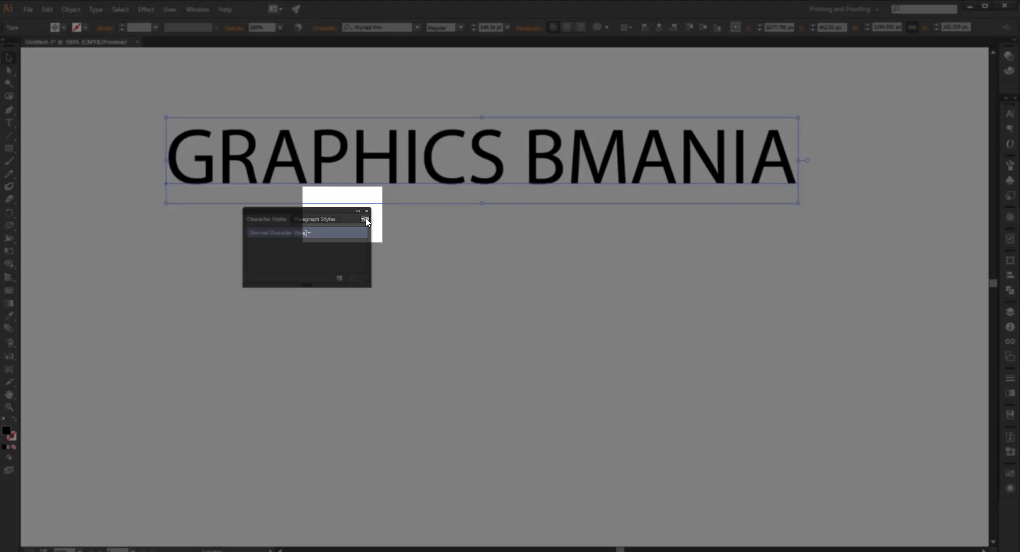
click(365, 220)
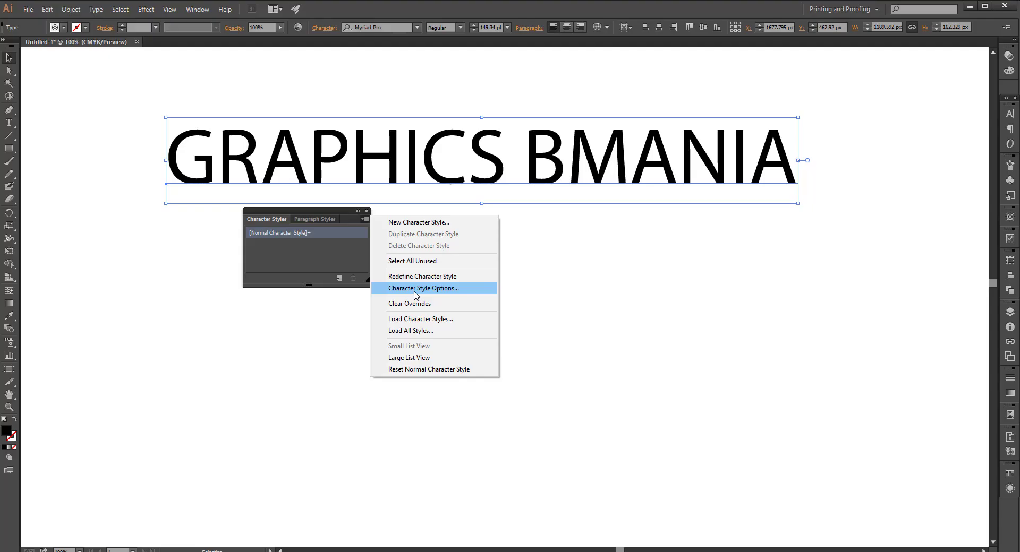
click(414, 289)
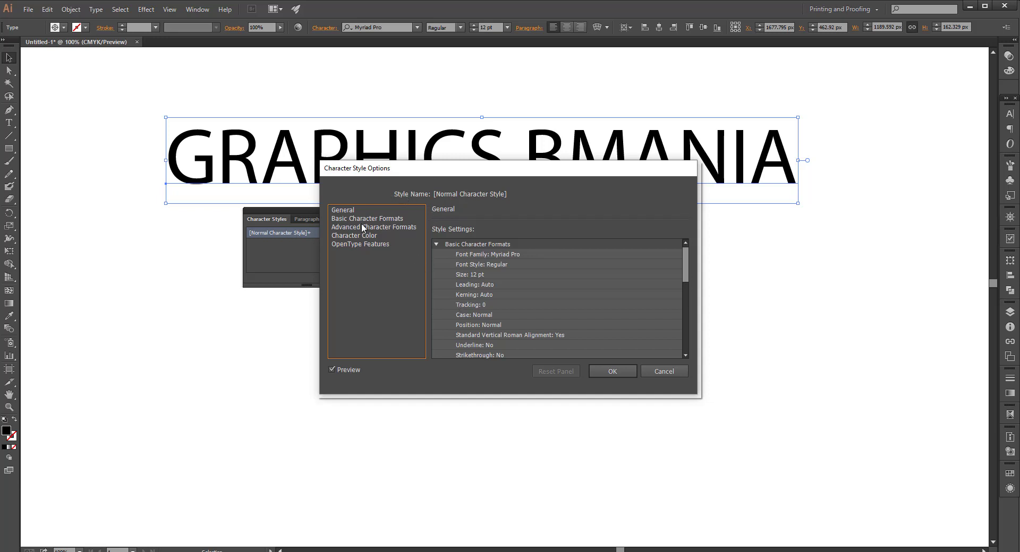
Set the font family in the style's basic character formats to Montserrat
click(387, 222)
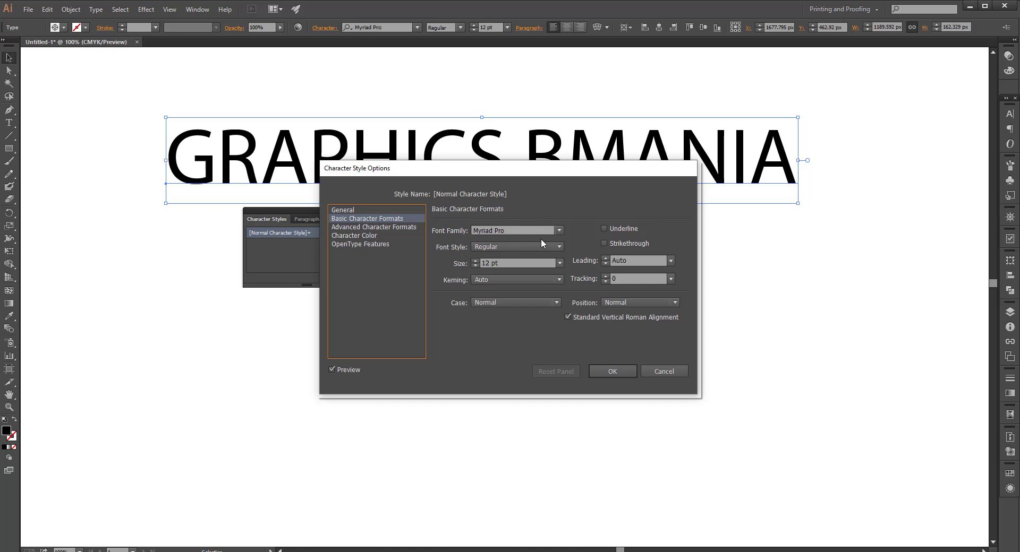
click(558, 232)
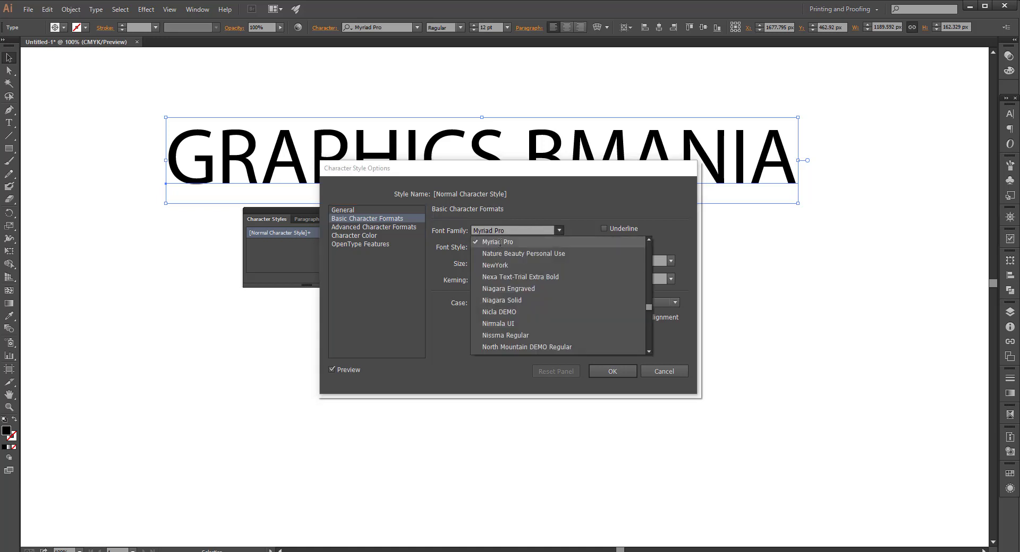
scroll(510, 269, up, 2)
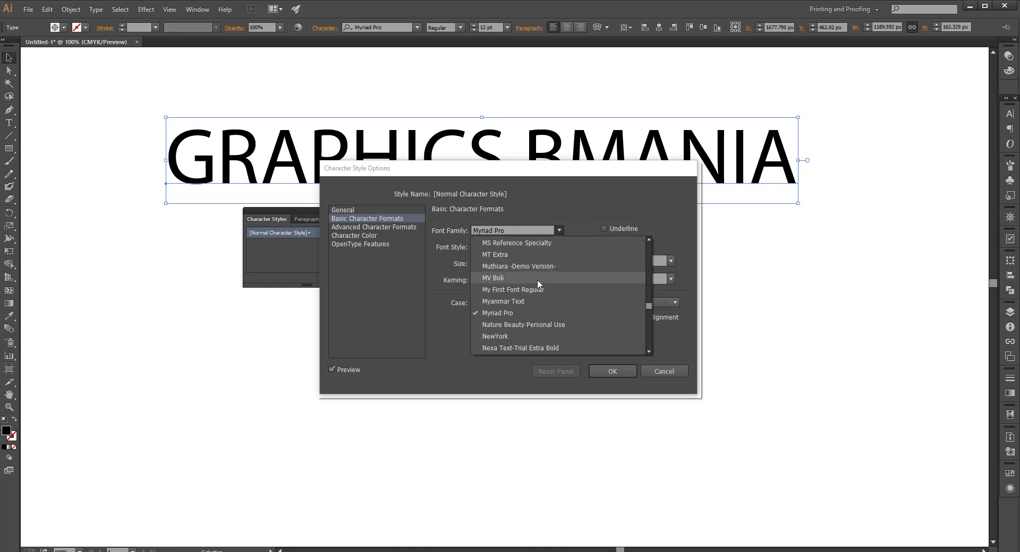
scroll(525, 278, up, 1)
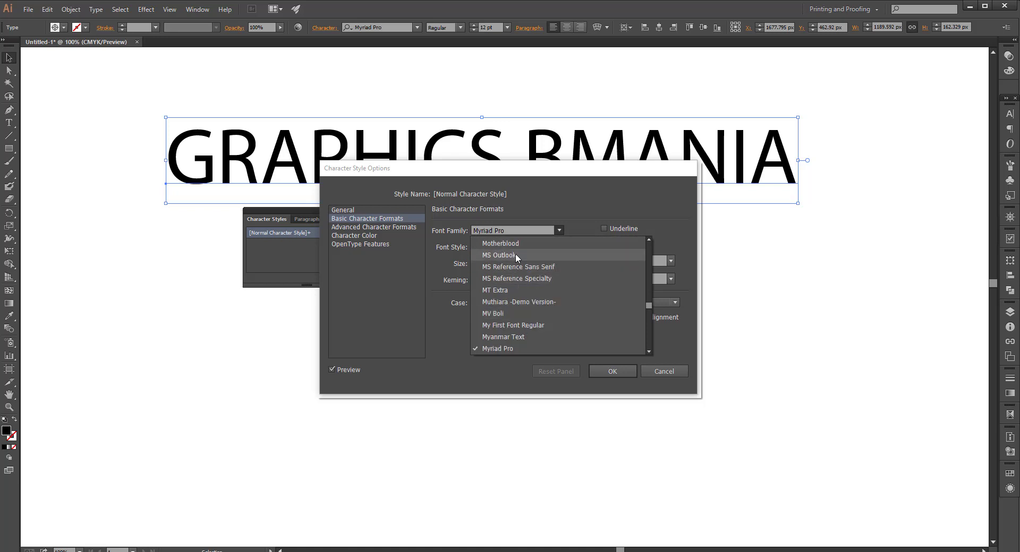
scroll(504, 258, up, 1)
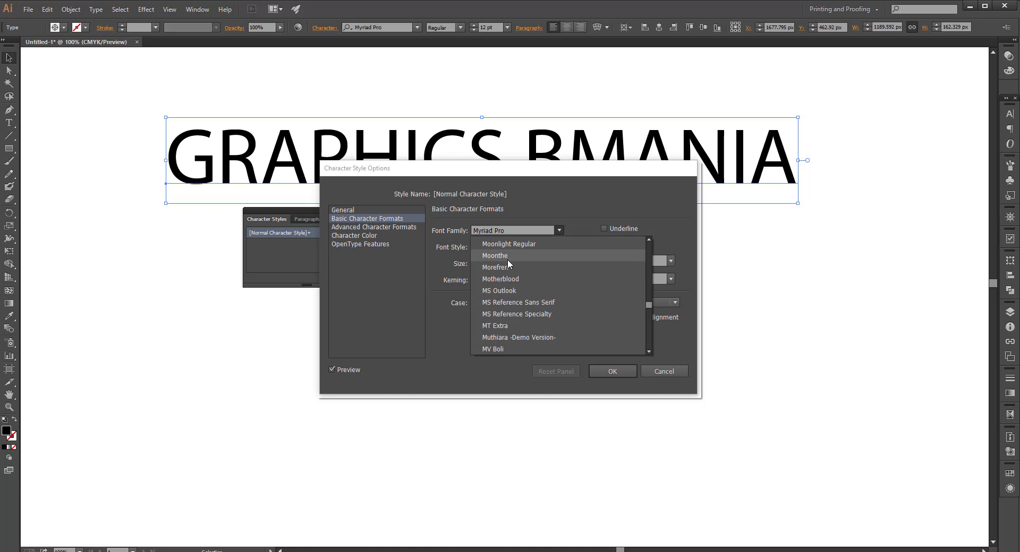
scroll(508, 259, up, 1)
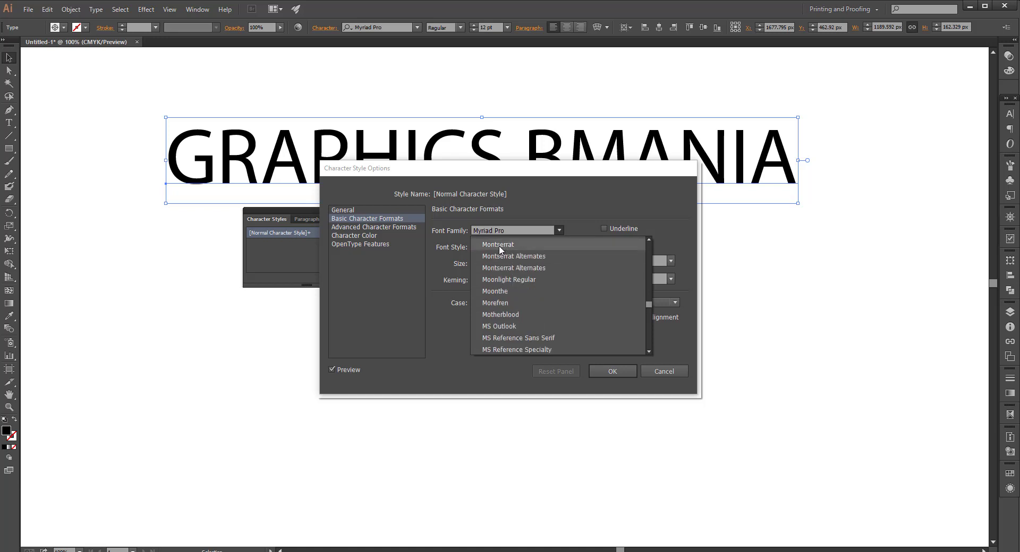
click(499, 246)
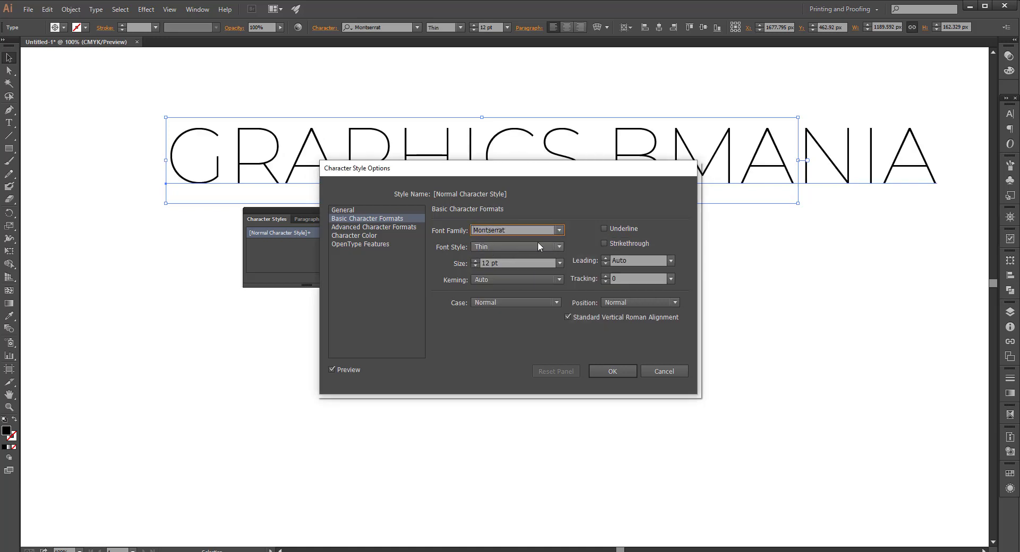
Set the character style's font style to ExtraBold and its size to 24 pt
click(557, 246)
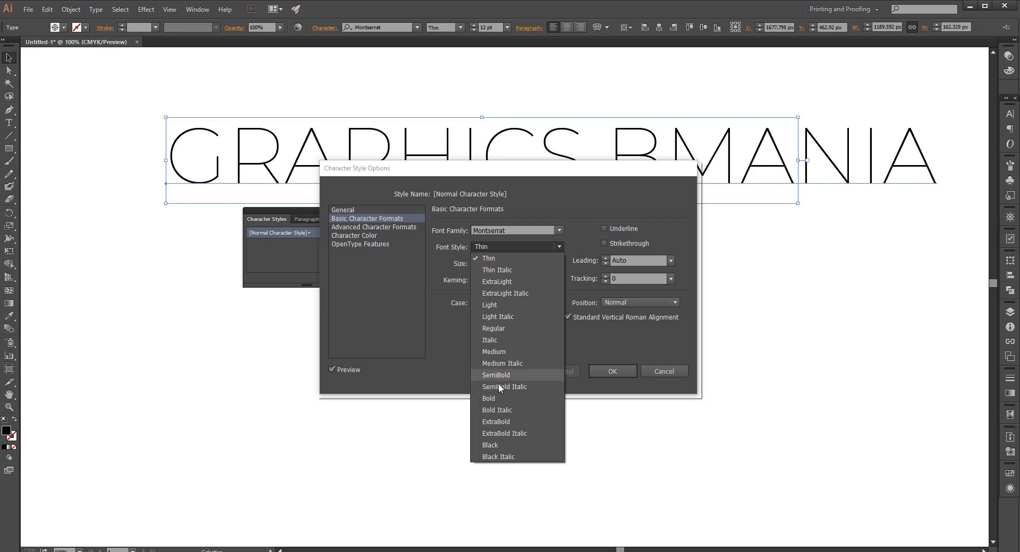
click(498, 423)
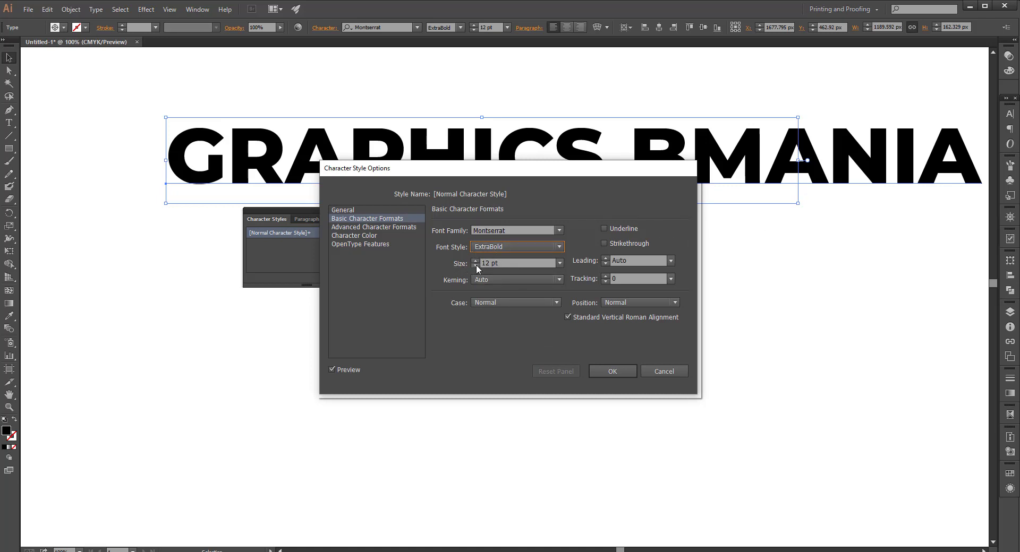
click(560, 263)
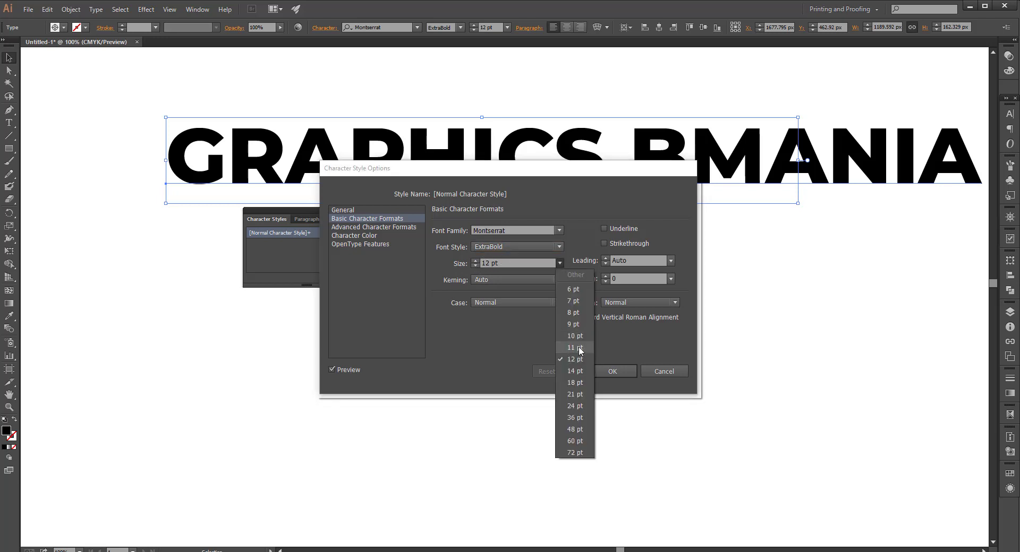
click(575, 407)
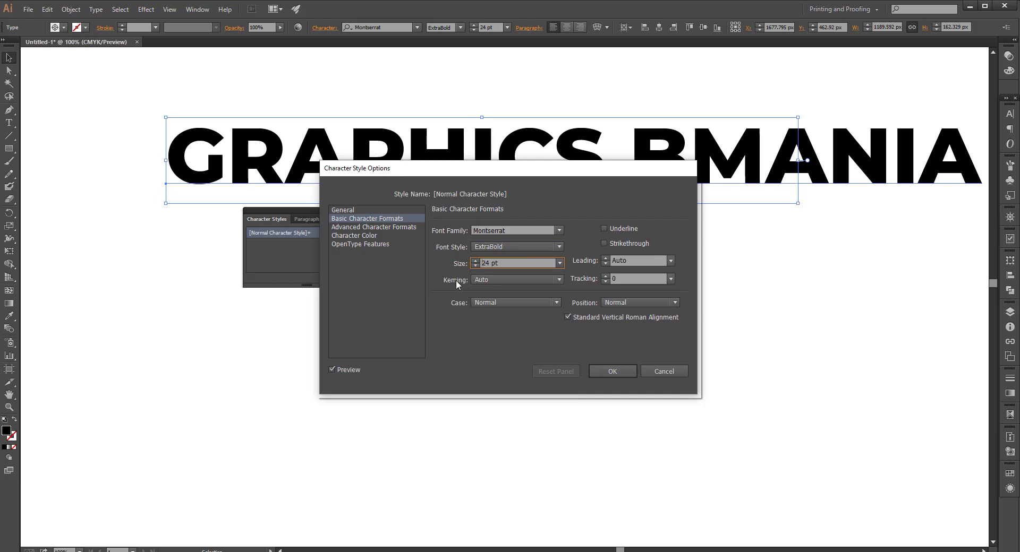
Review the kerning and case options of the character style, keeping kerning at Auto and case at Normal
click(559, 279)
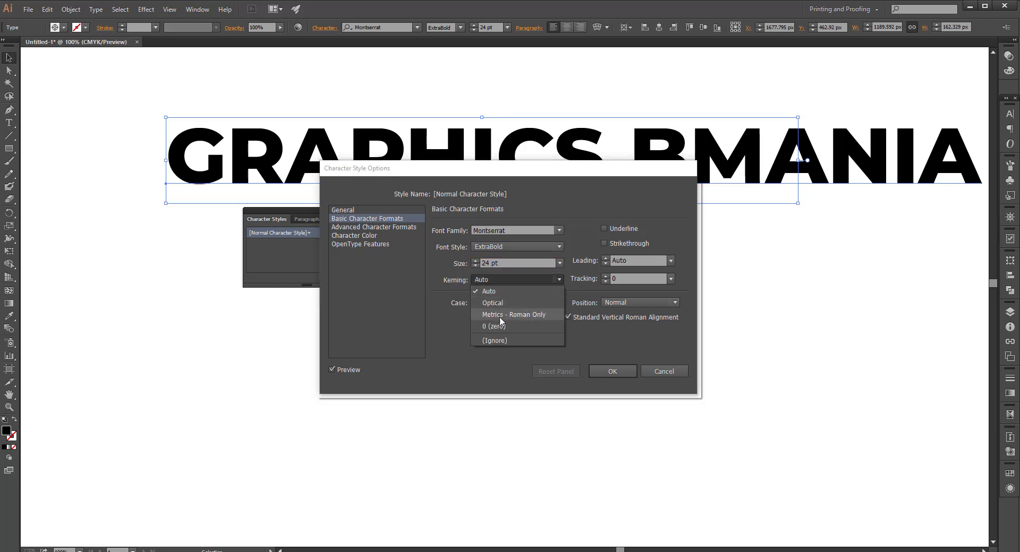
click(472, 292)
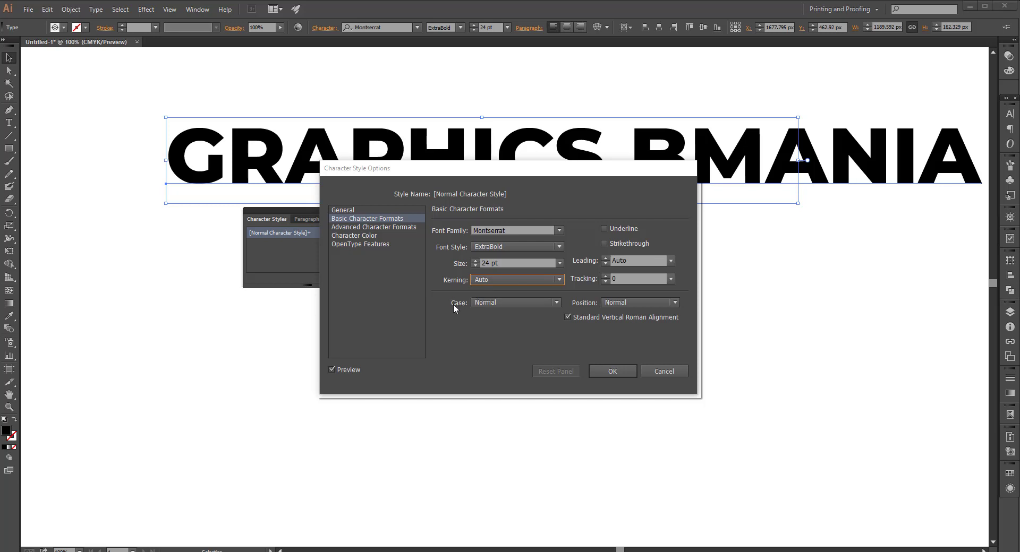
click(555, 303)
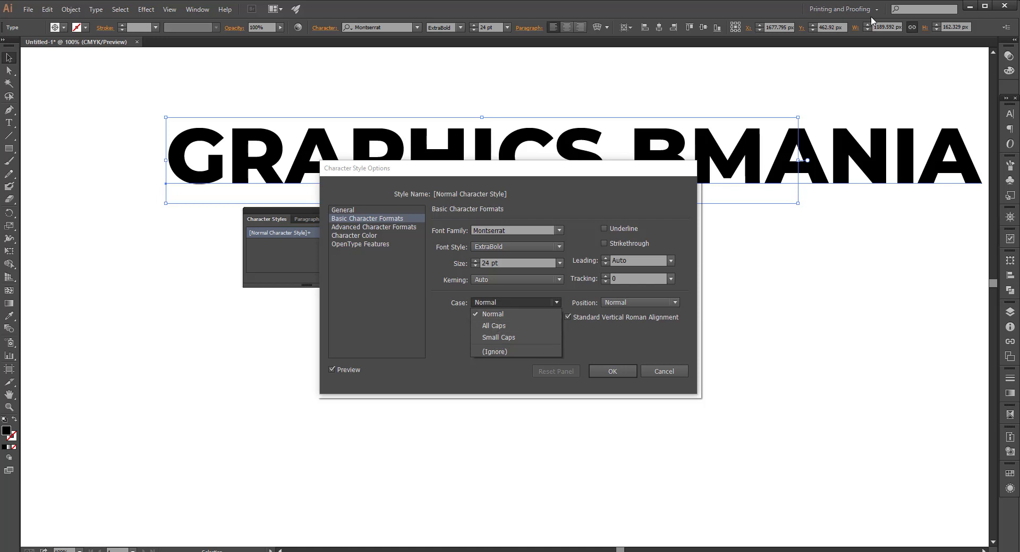
click(843, 15)
click(513, 302)
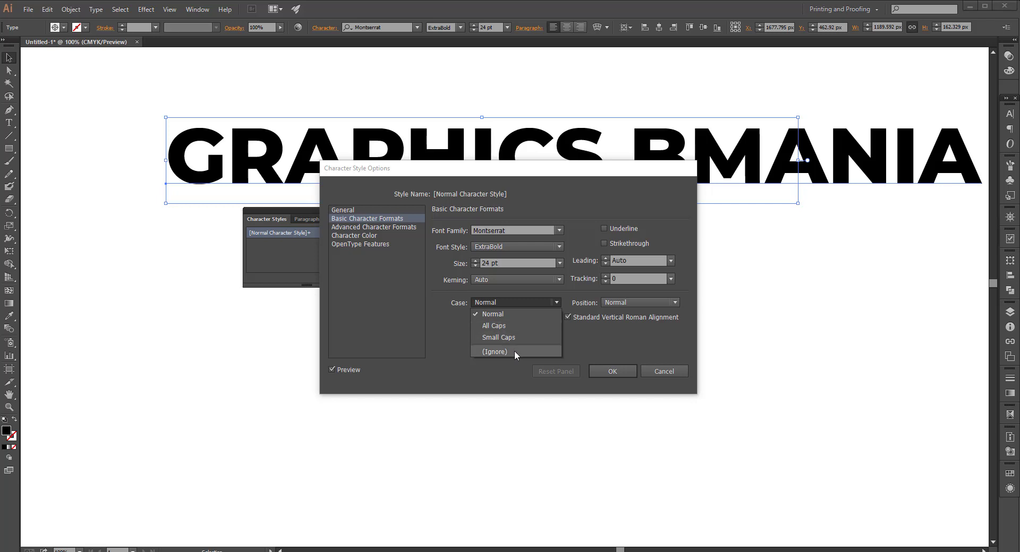
click(460, 334)
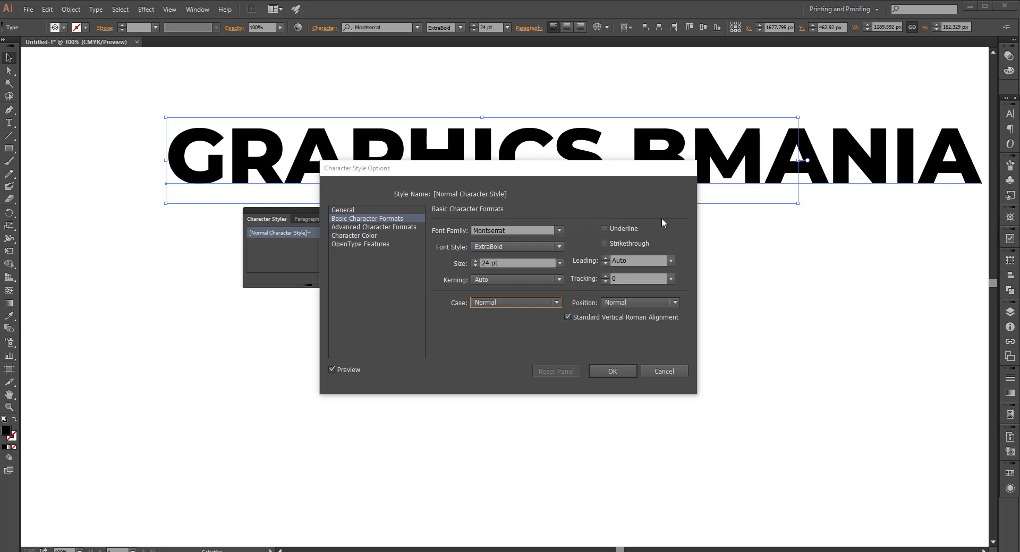
Try underline and strikethrough in the character style with the text in view, and switch both off again
click(603, 228)
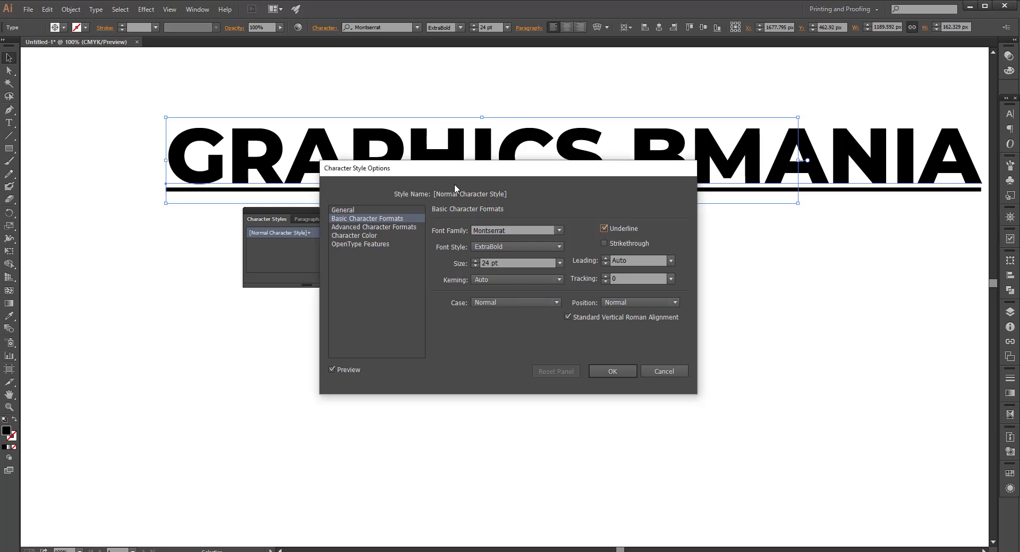
drag(534, 170, 614, 222)
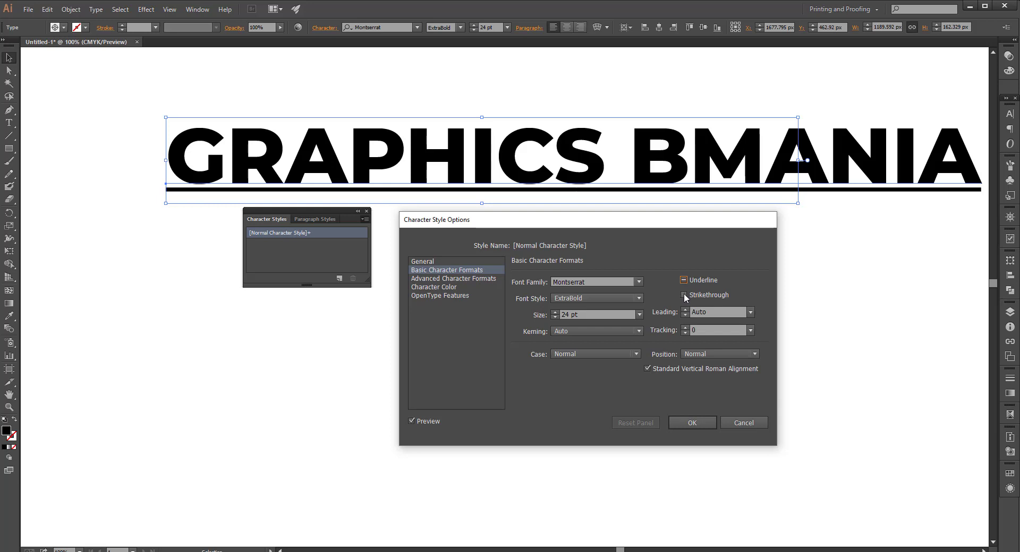
click(683, 295)
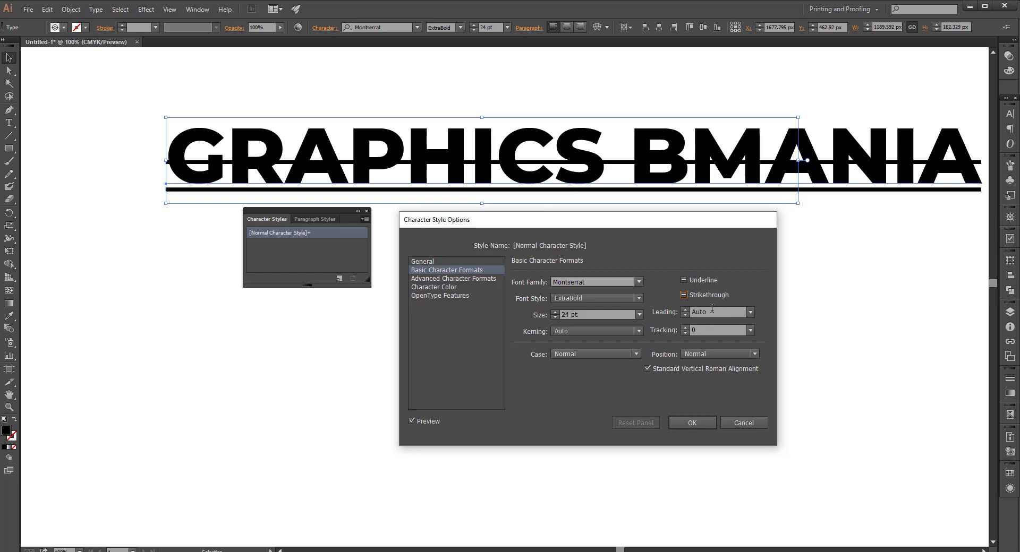
click(684, 295)
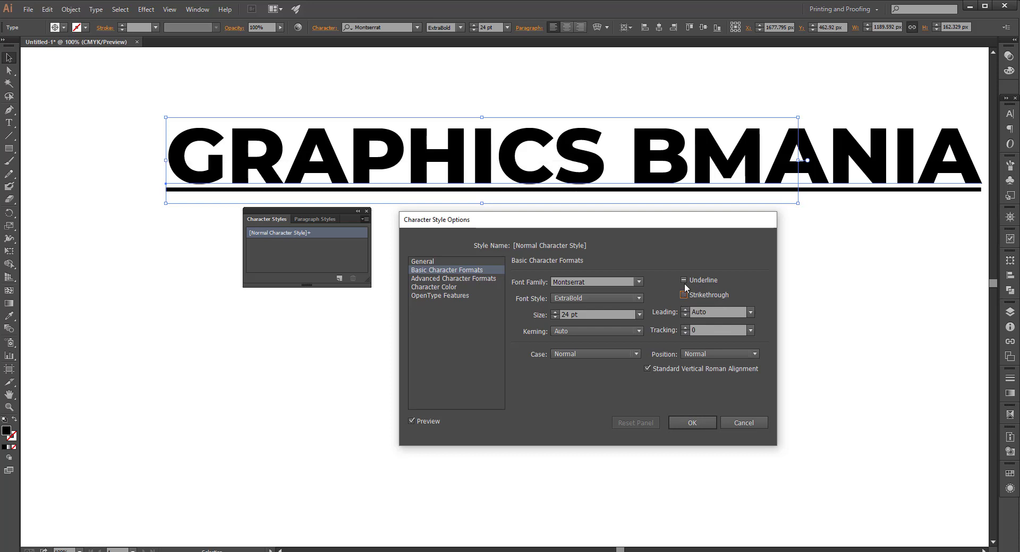
click(684, 281)
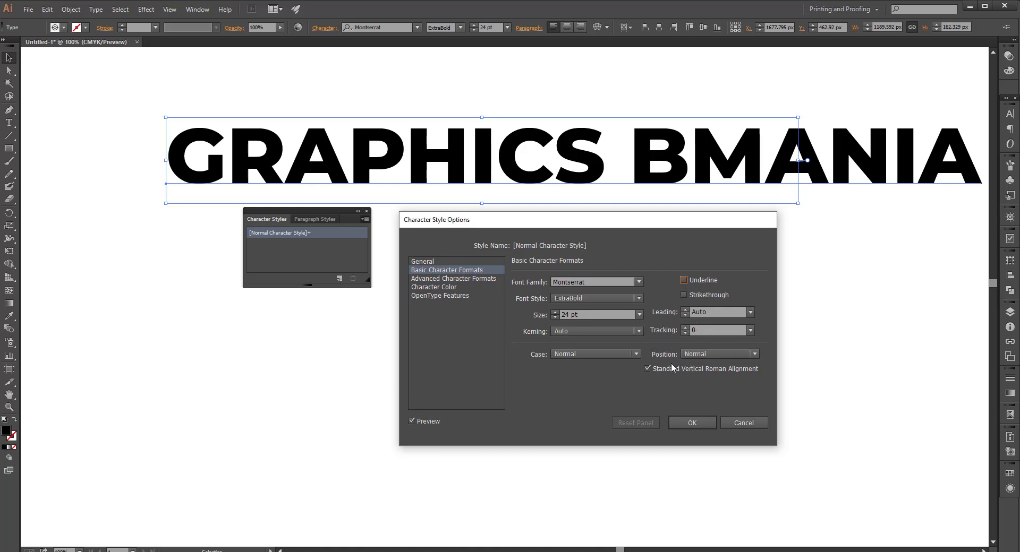
Review the character style's position options, keep Position at Normal, and apply the style options
click(754, 353)
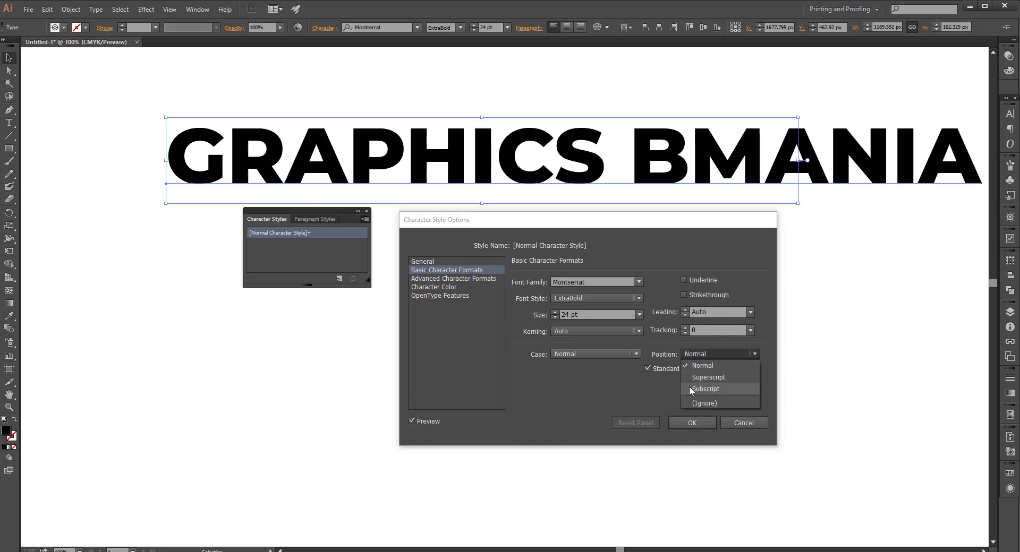
click(651, 396)
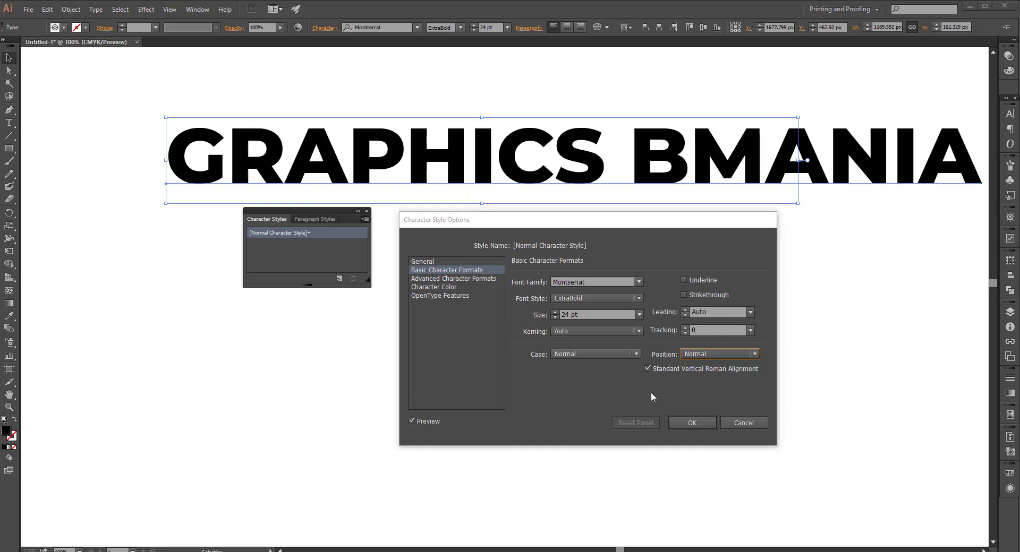
click(691, 423)
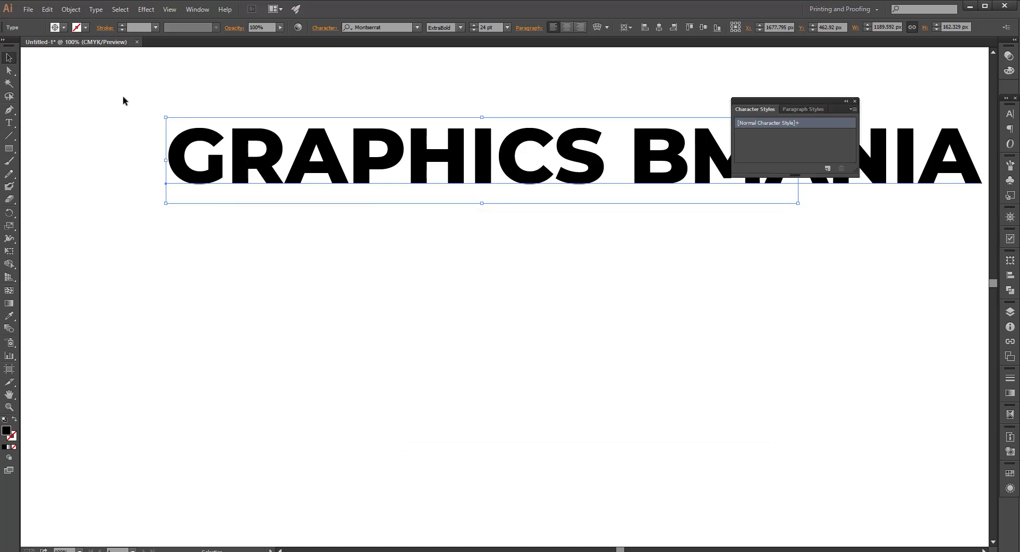
Replace the oversized heading with new point text reading GRAPHICS BMANIA in the middle of the view
click(36, 75)
click(210, 161)
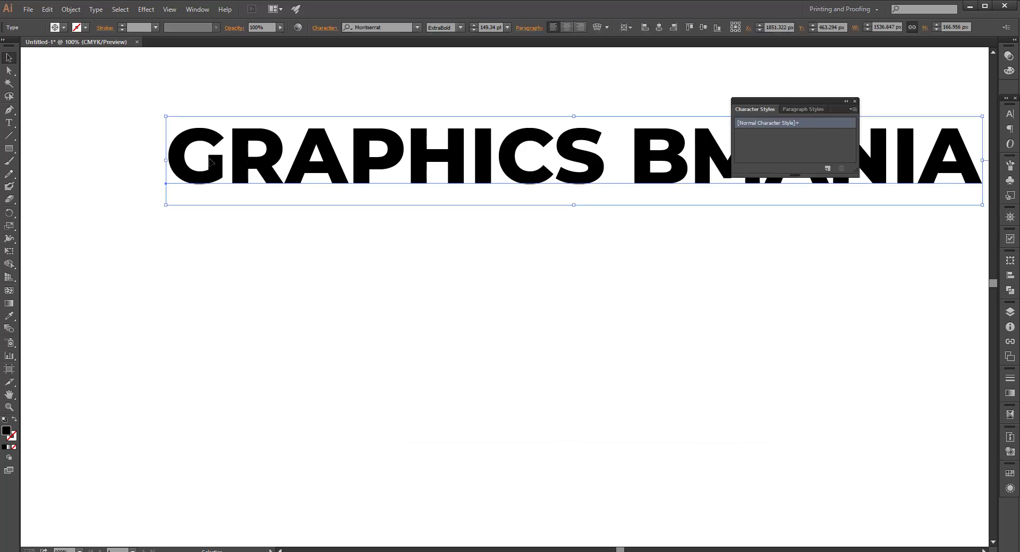
key(Delete)
click(9, 123)
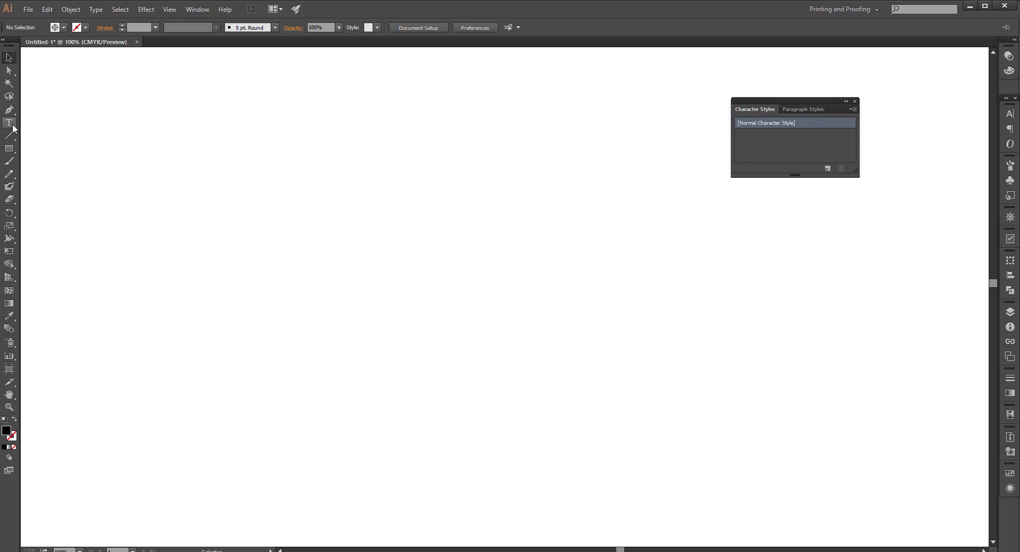
click(333, 209)
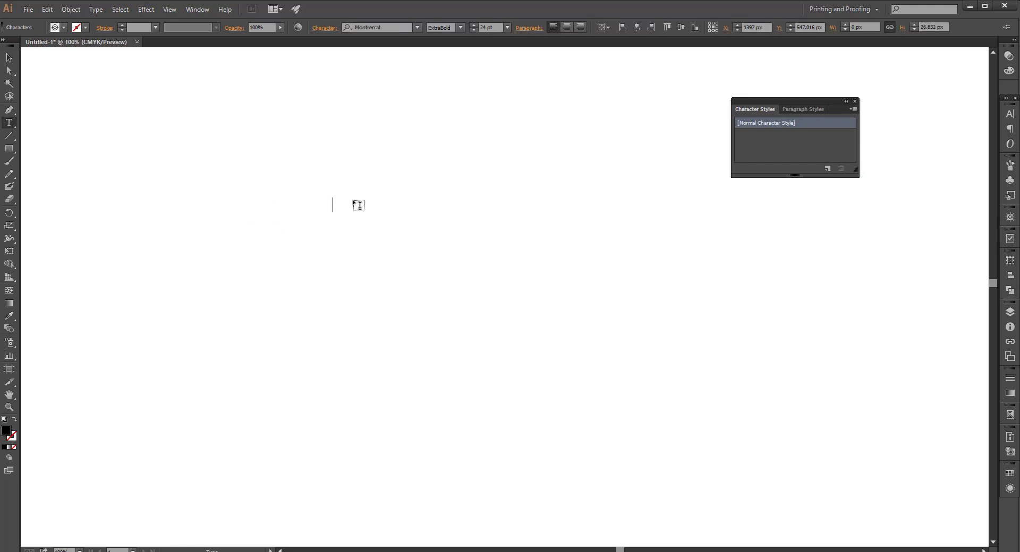
text(GRAPHIC)
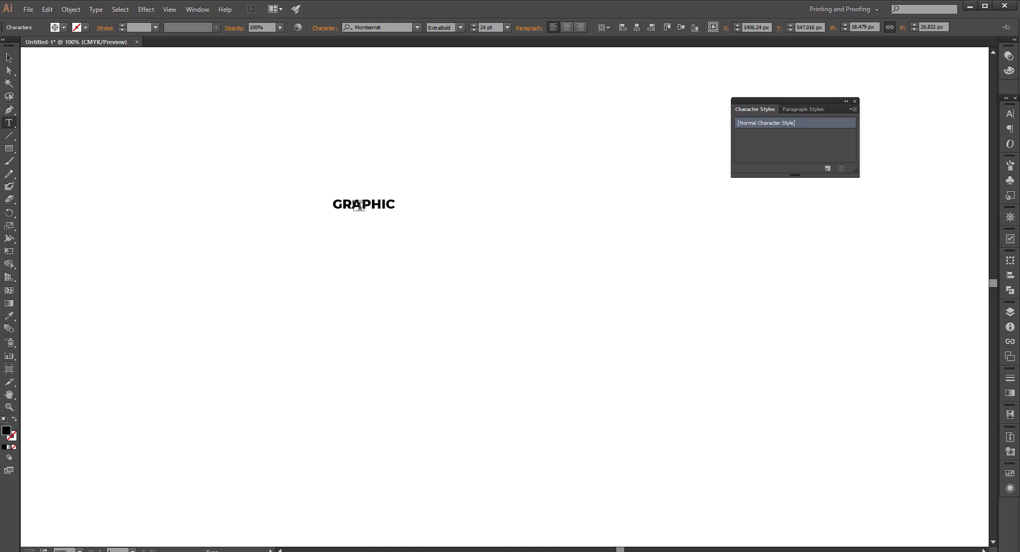
text(S BMANIA)
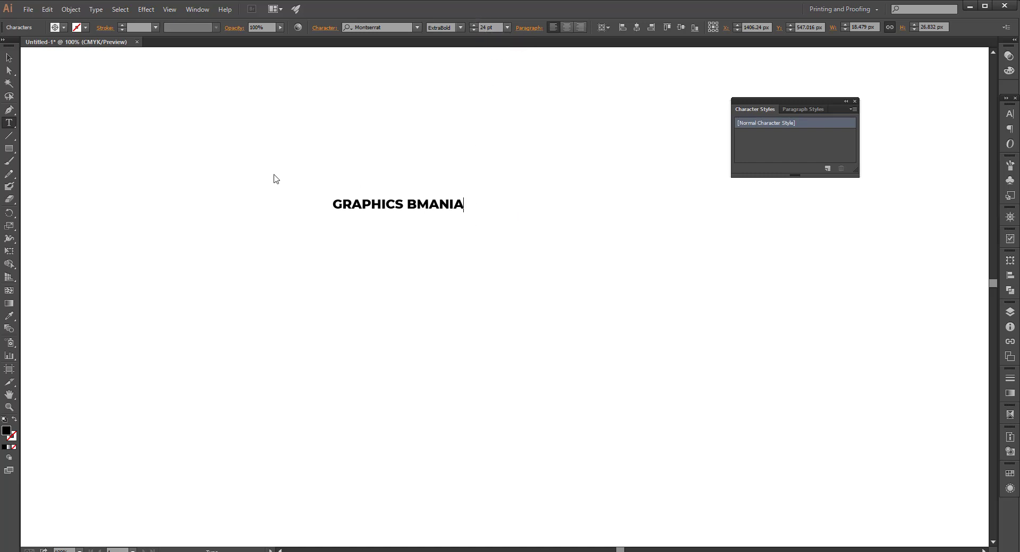
Enlarge the new GRAPHICS BMANIA heading to about 61 pt and move it up and to the left
click(9, 58)
drag(290, 170, 572, 266)
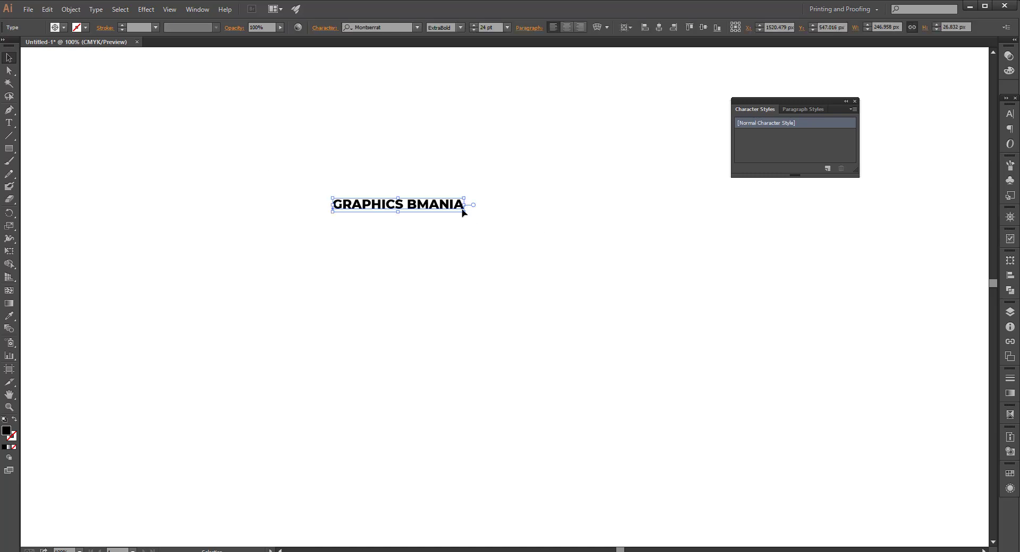
drag(462, 213, 671, 378)
drag(537, 209, 399, 109)
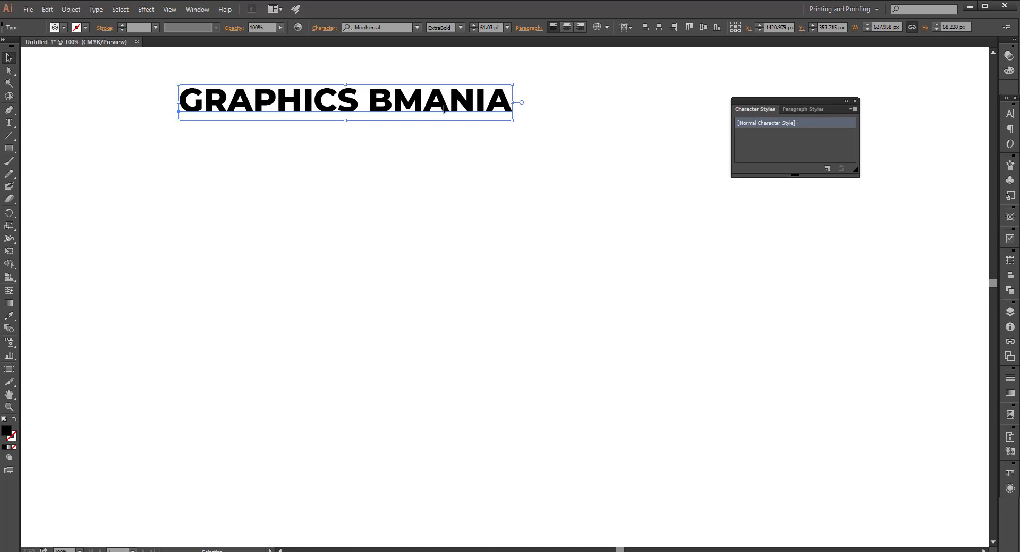
Close the Character Styles panel and reposition the heading lower on the artboard, with free space around it
click(855, 101)
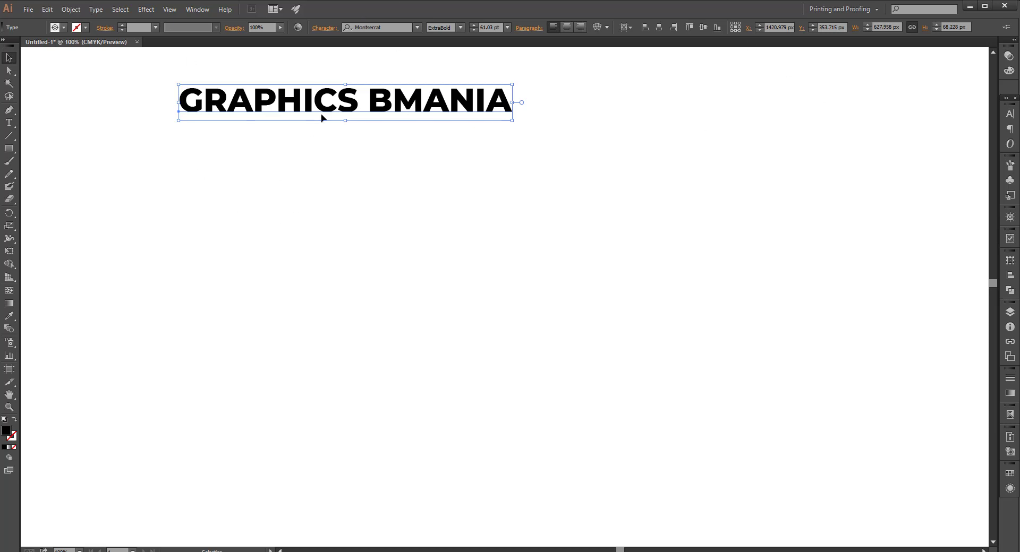
drag(322, 107, 175, 91)
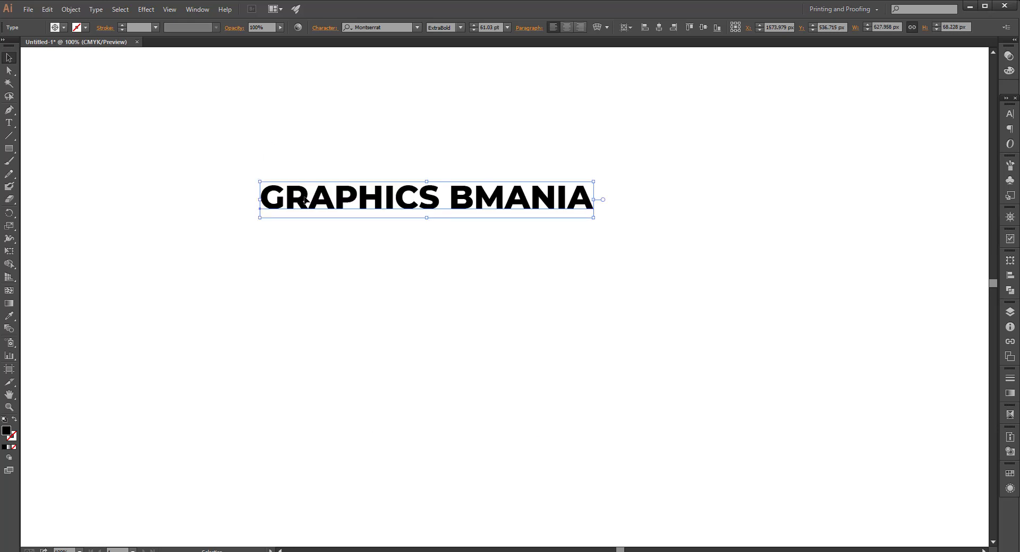
drag(304, 199, 281, 195)
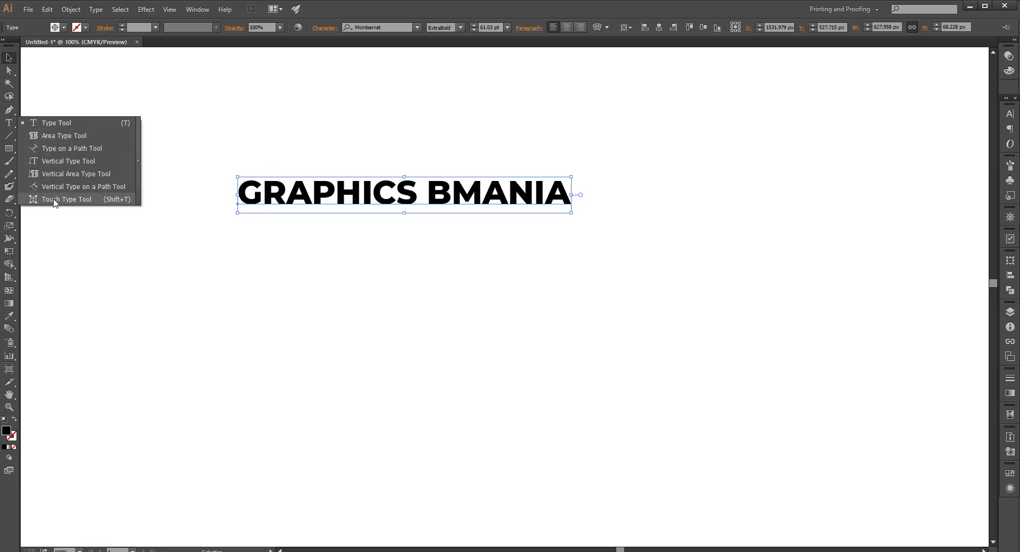
Stretch the letter R of GRAPHICS vertically with the Touch Type tool so it rises well above the other letters
click(112, 201)
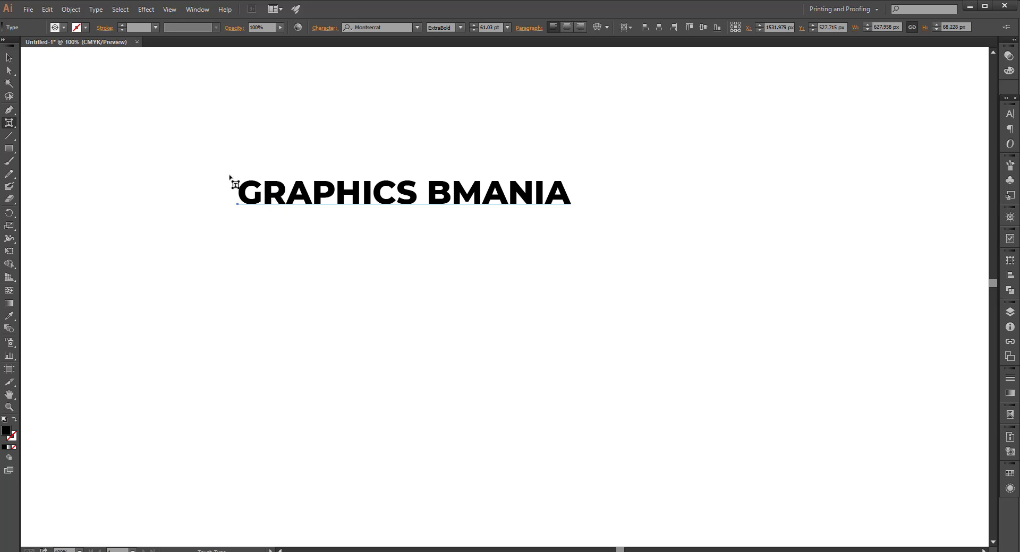
click(9, 122)
click(278, 198)
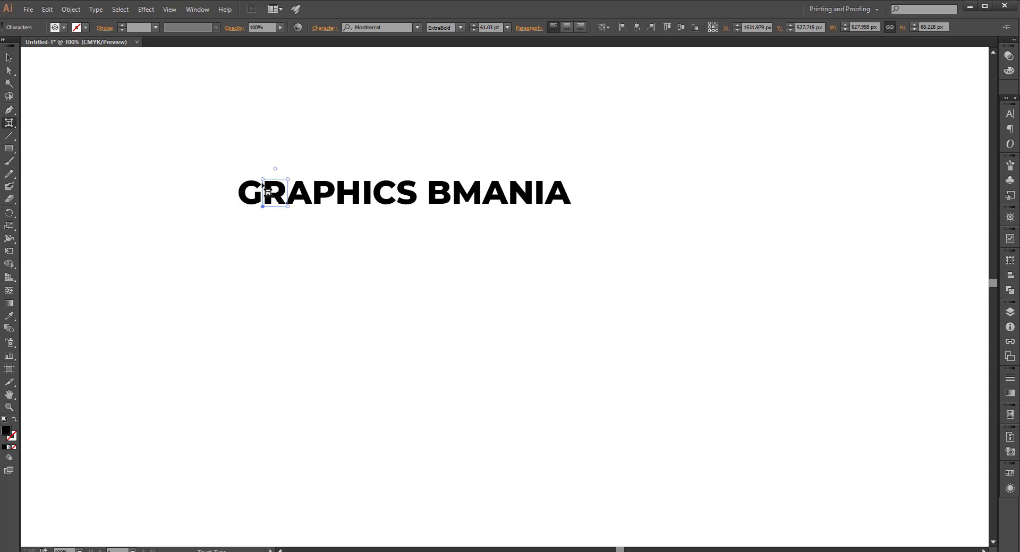
click(260, 178)
click(272, 190)
drag(262, 181, 223, 115)
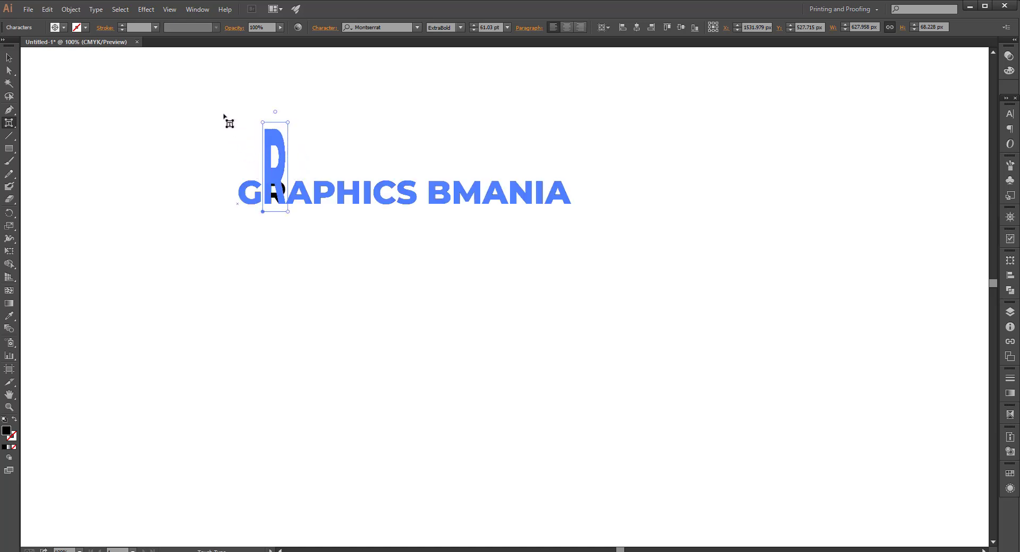
click(327, 272)
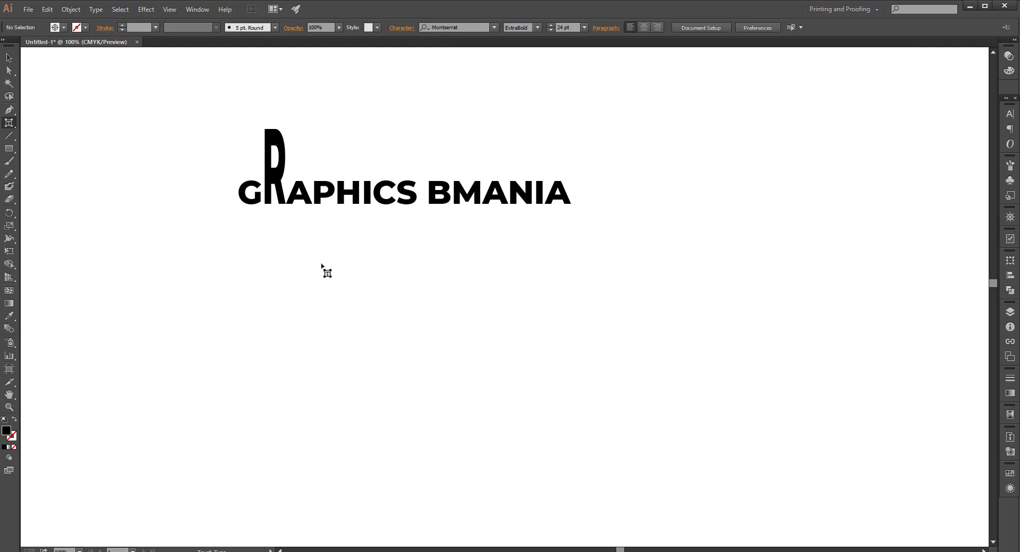
Raise the letter S of GRAPHICS and shift it left so it sits directly above the C
click(407, 198)
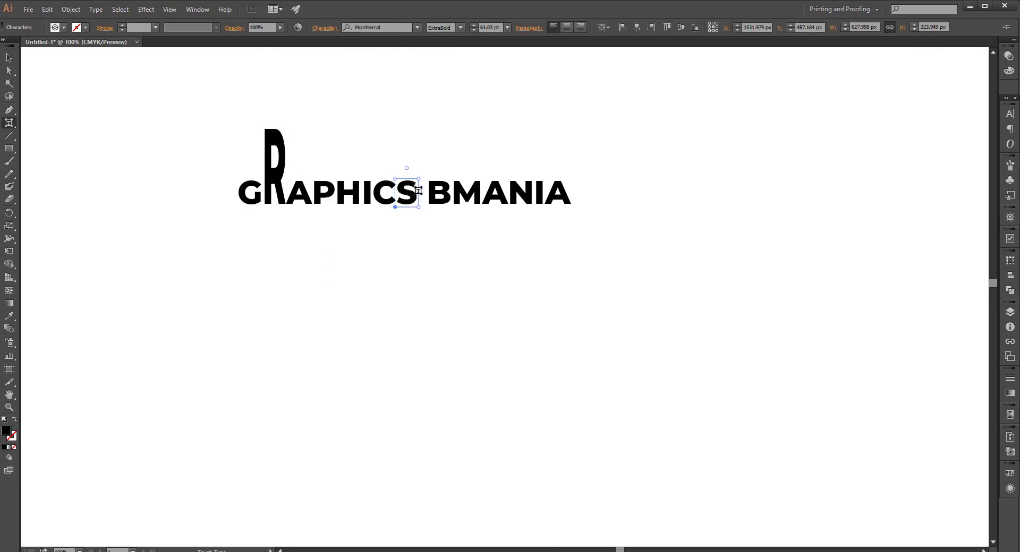
drag(406, 192, 392, 168)
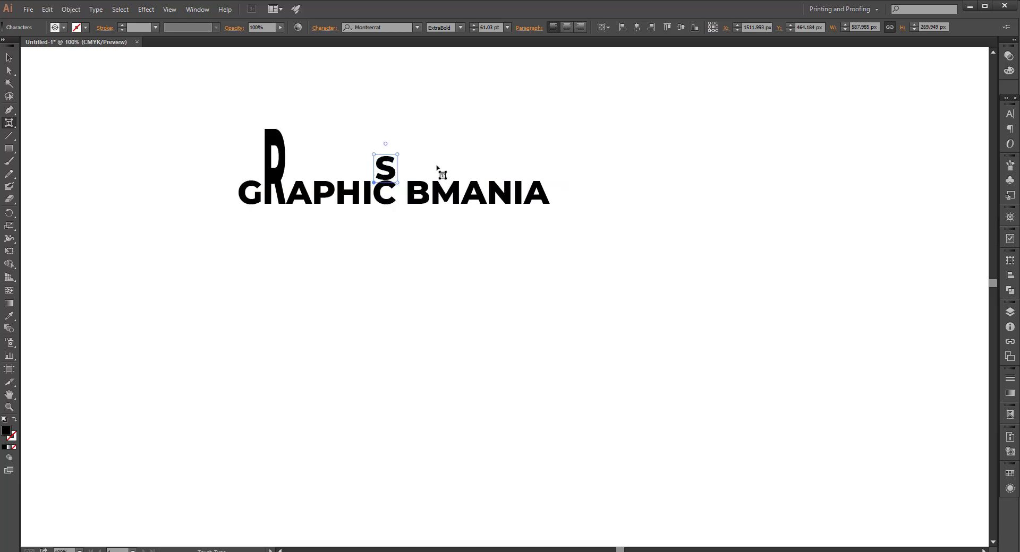
click(392, 219)
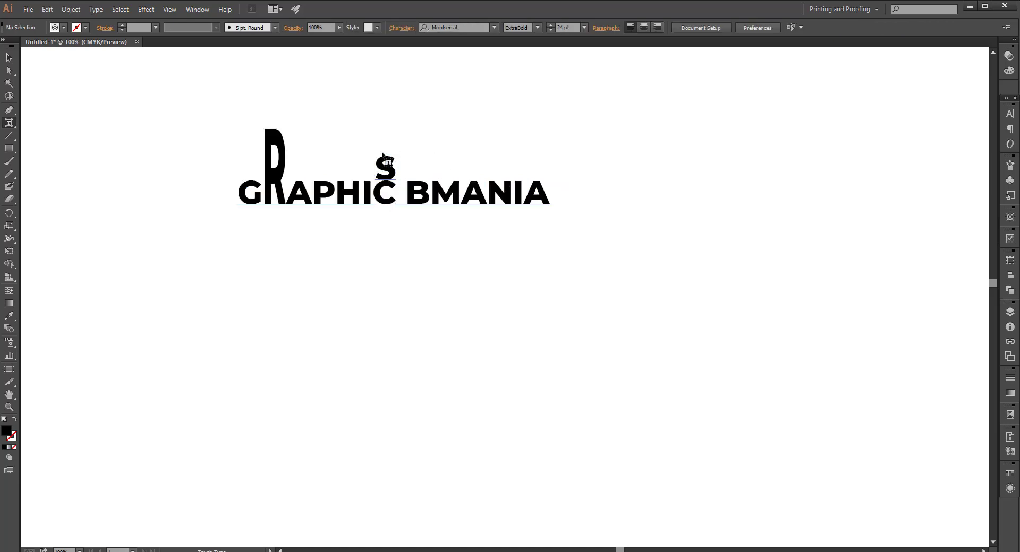
Shrink the letter M of BMANIA to less than half its size, keeping it on the baseline
click(450, 193)
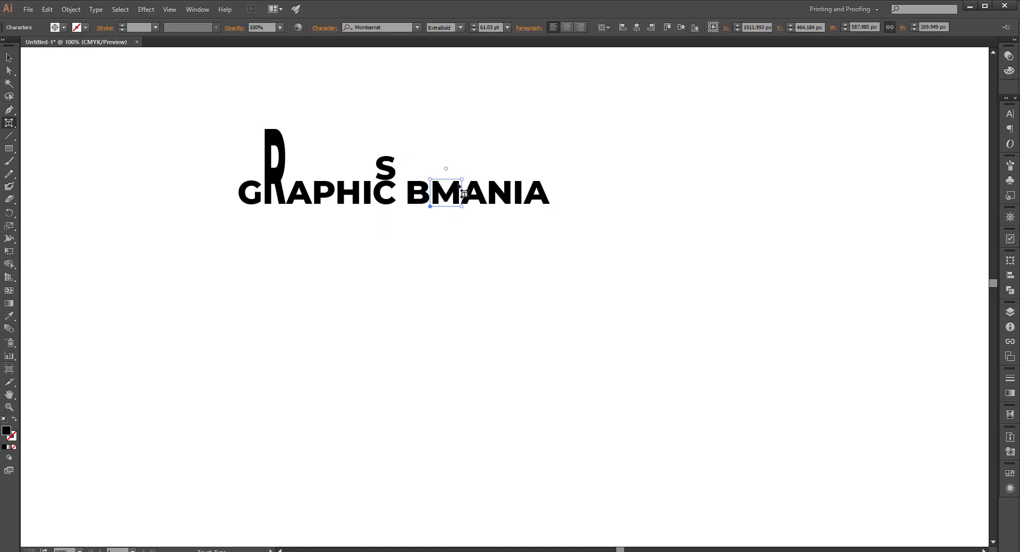
drag(461, 180, 442, 182)
click(435, 246)
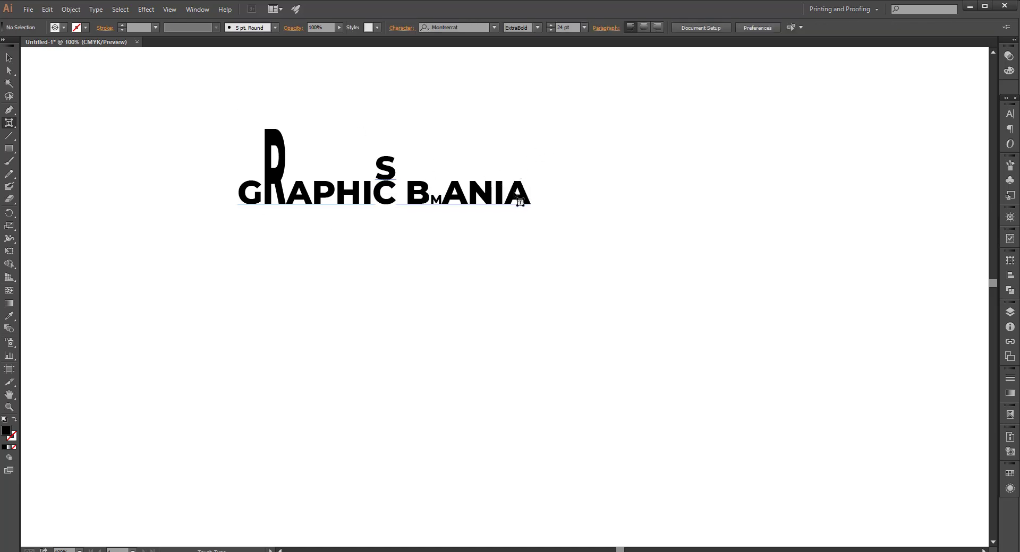
Try to shift the letter I of BMANIA below the baseline by about 37 pt
click(501, 198)
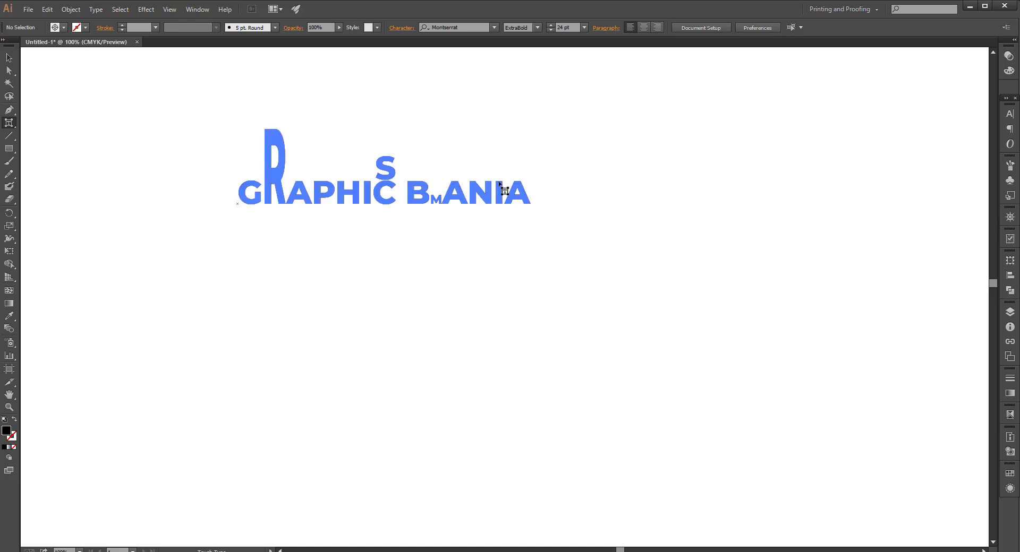
drag(500, 198, 485, 222)
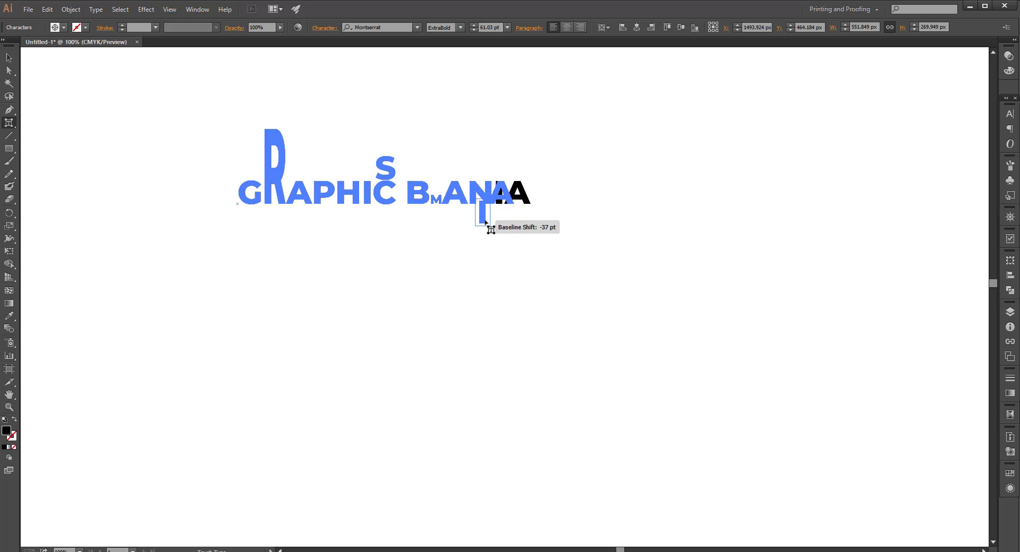
drag(486, 223, 484, 221)
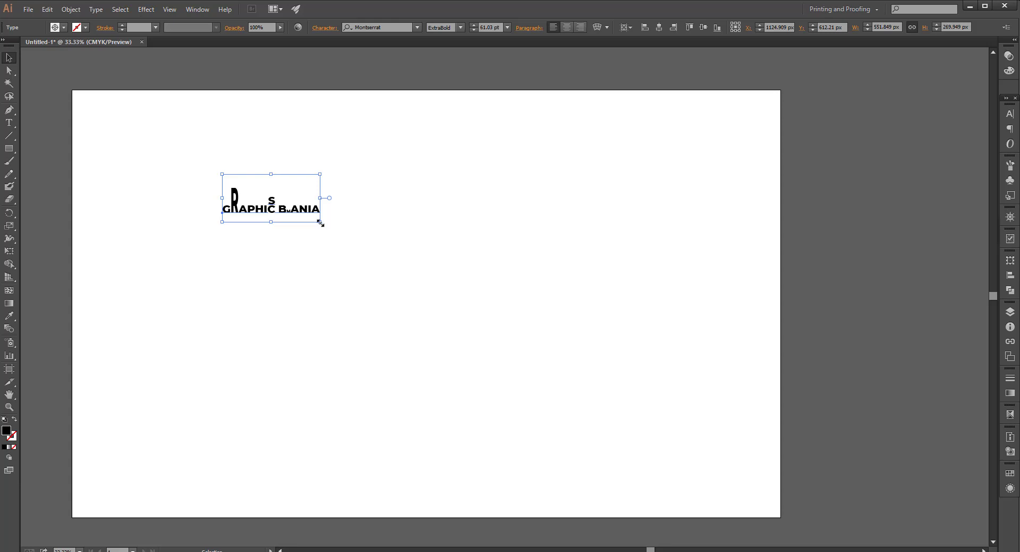
Enlarge the whole modified heading to about 246.5 pt and place it around the middle of the artboard
drag(320, 222, 565, 381)
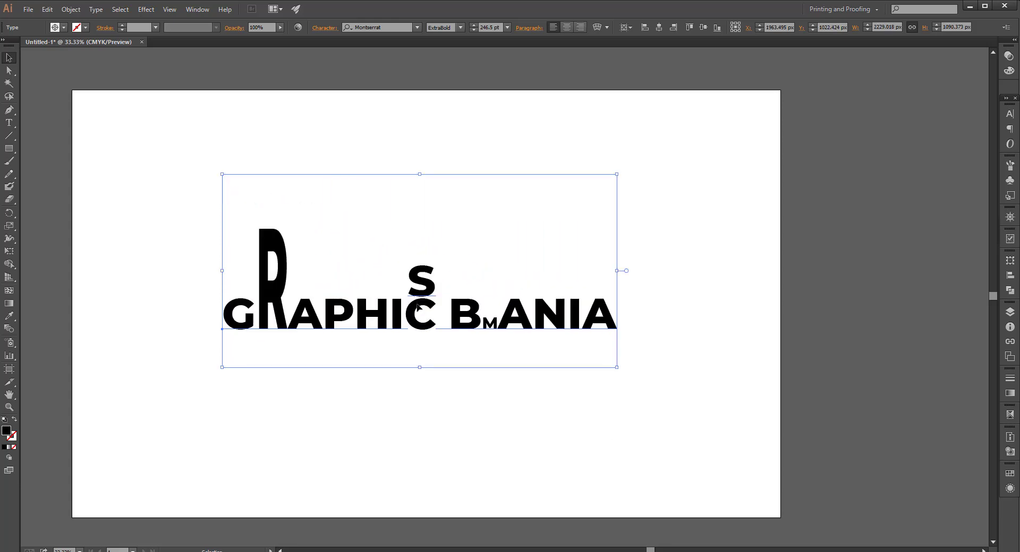
drag(418, 307, 410, 285)
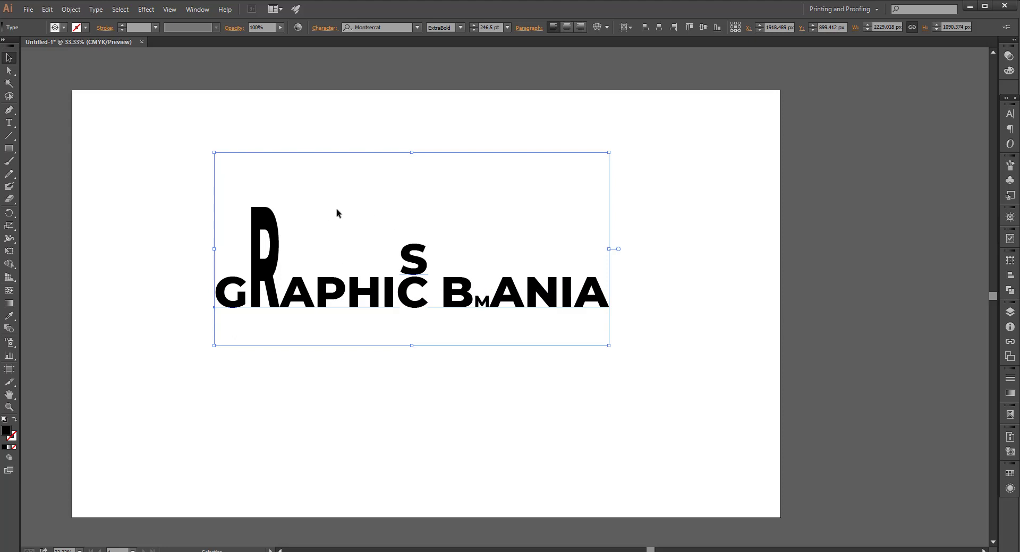
drag(410, 287, 413, 304)
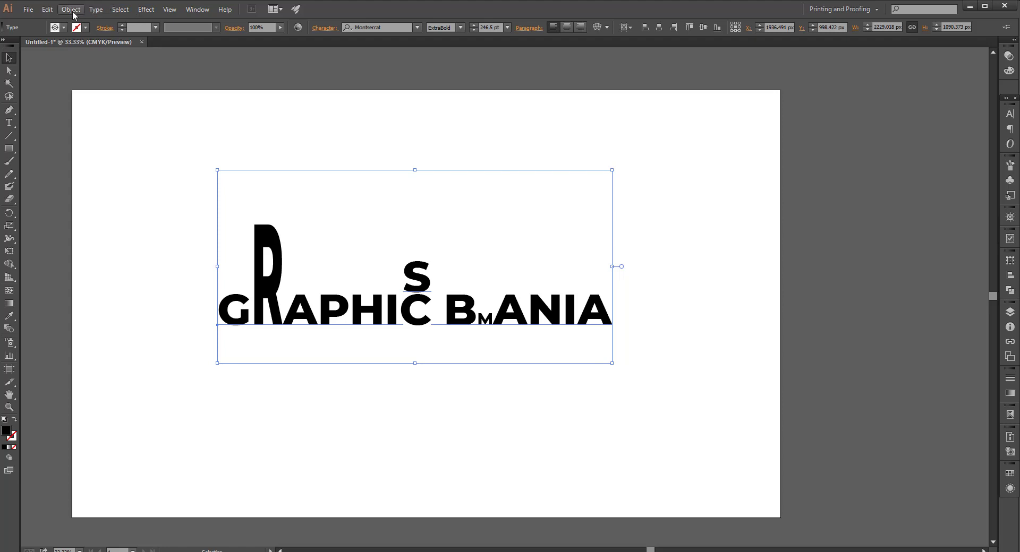
Open a second window of the document and switch back and forth between both views, ending on the first
click(195, 10)
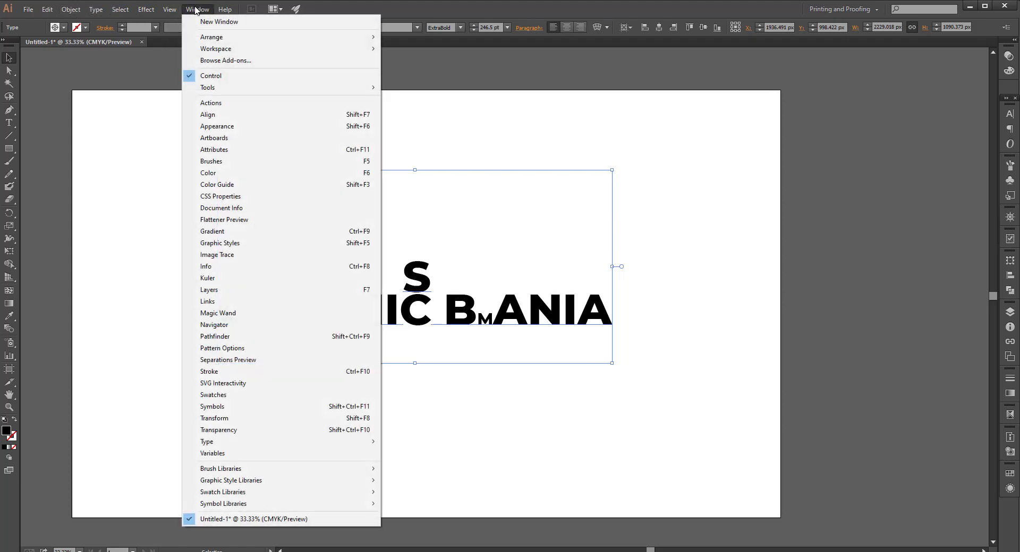
click(225, 24)
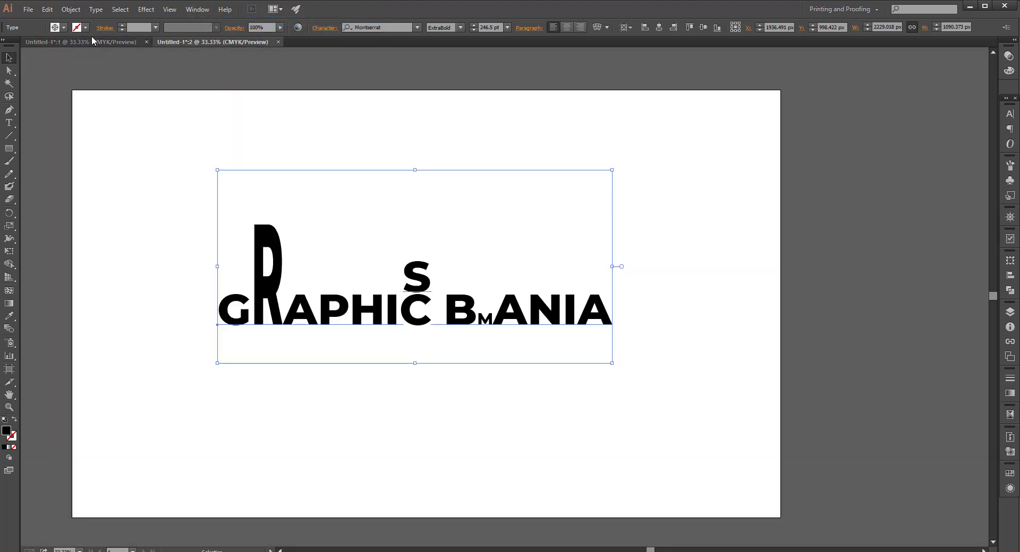
click(107, 42)
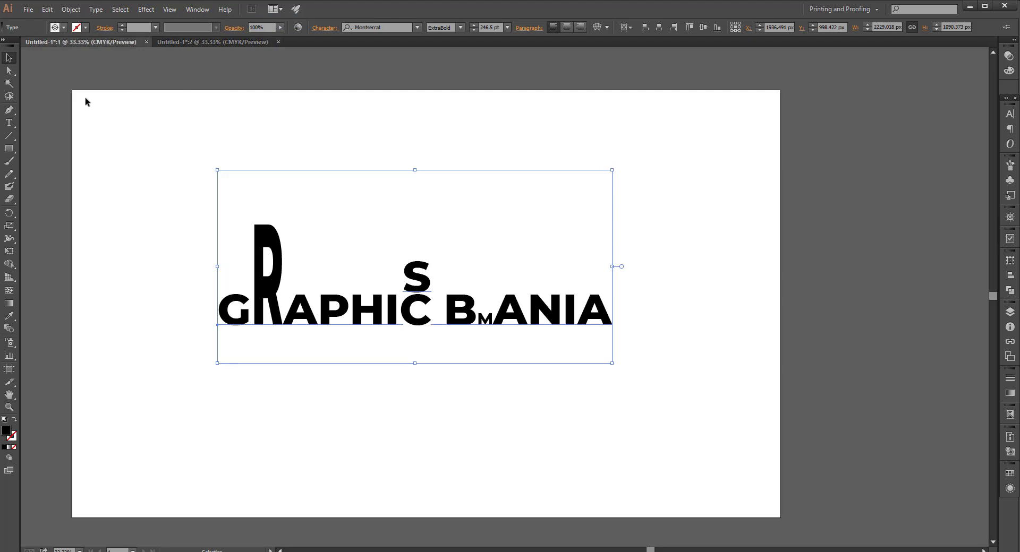
click(173, 43)
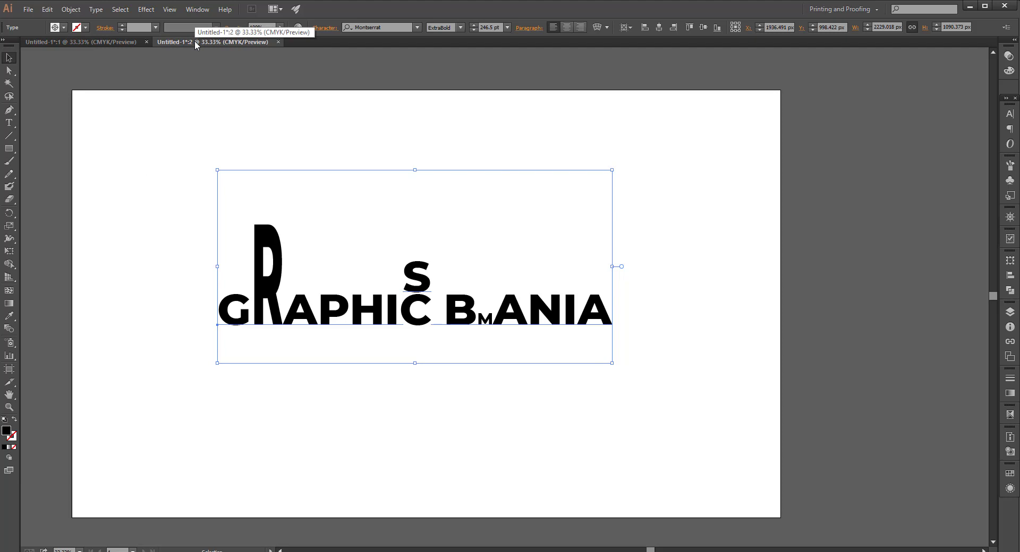
click(121, 42)
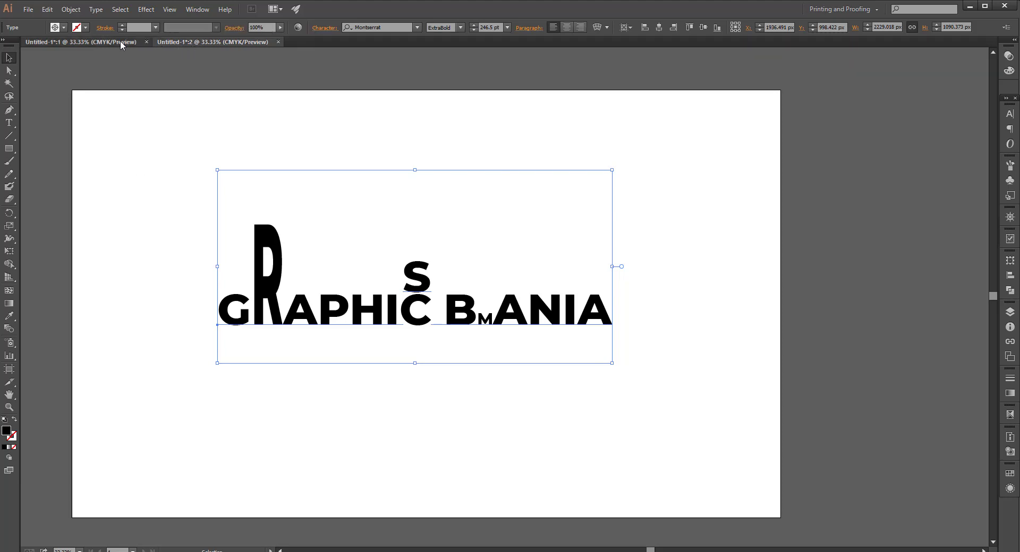
click(205, 43)
click(111, 42)
Tile the two document windows side by side and reduce the second view's zoom to 8.33%
click(197, 9)
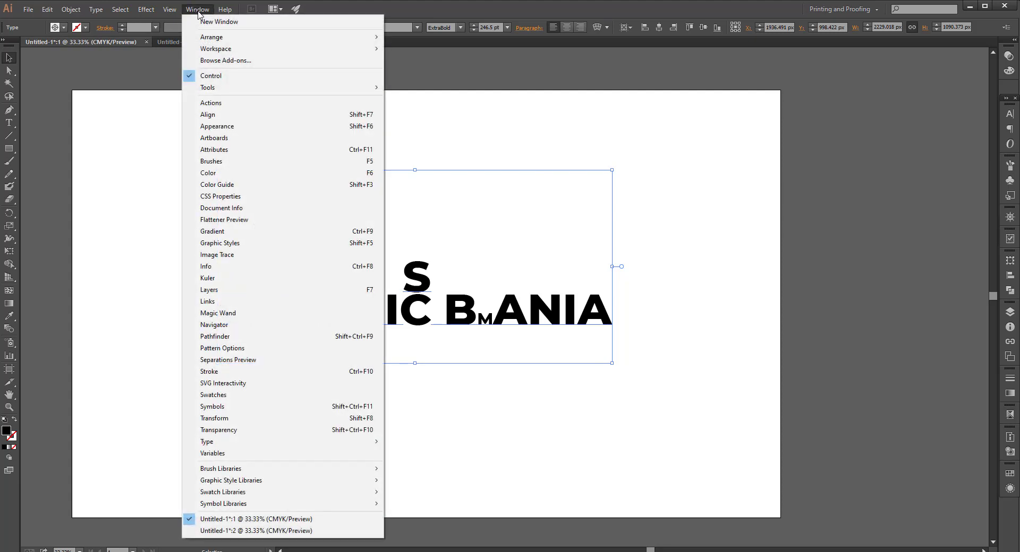
mouse_move(223, 41)
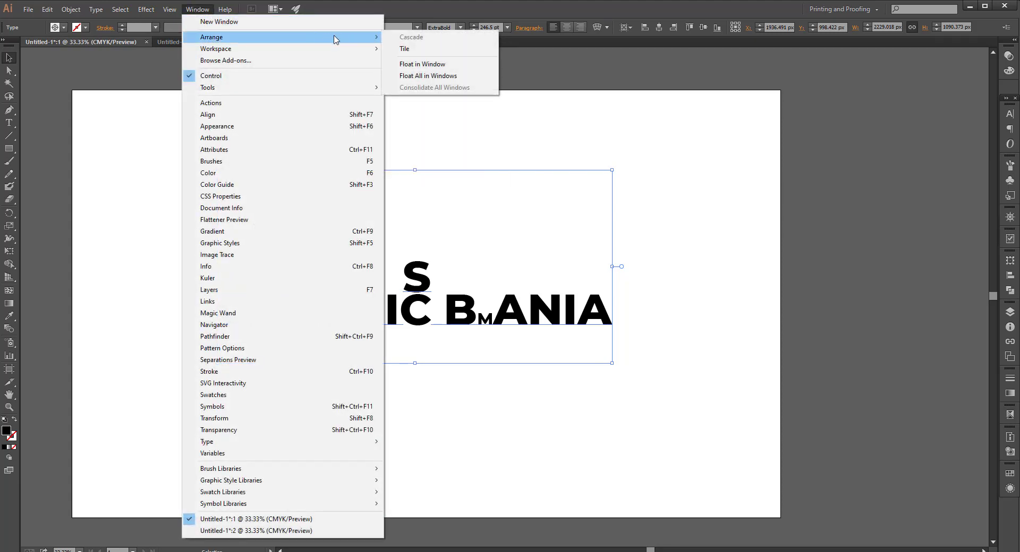
click(413, 52)
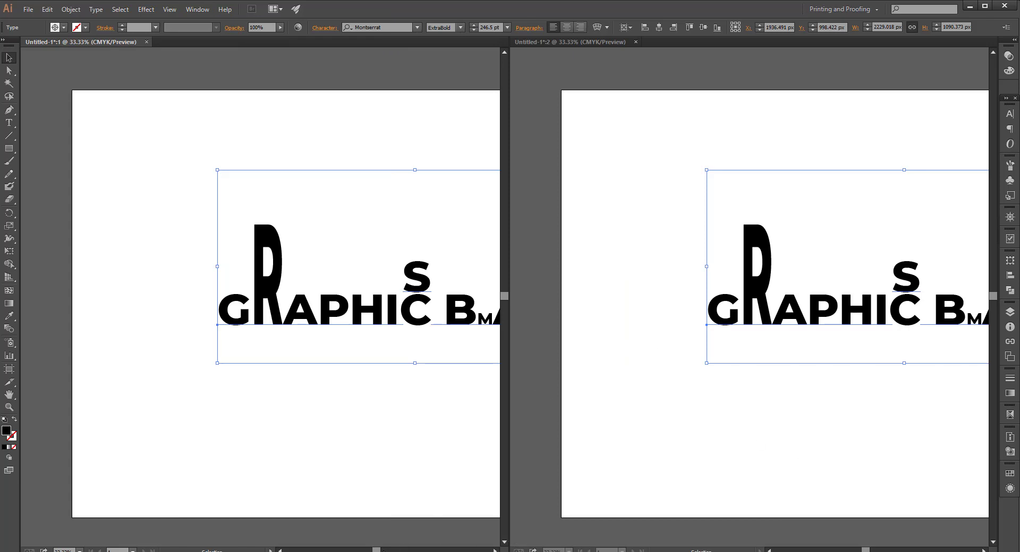
click(740, 396)
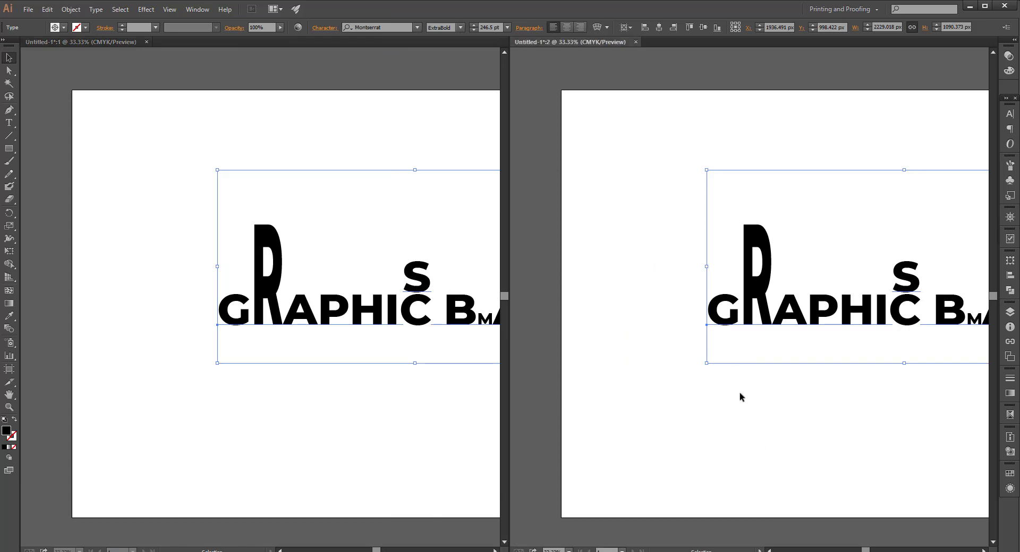
mouse_move(865, 551)
mouse_down()
mouse_move(878, 550)
mouse_move(869, 550)
mouse_up()
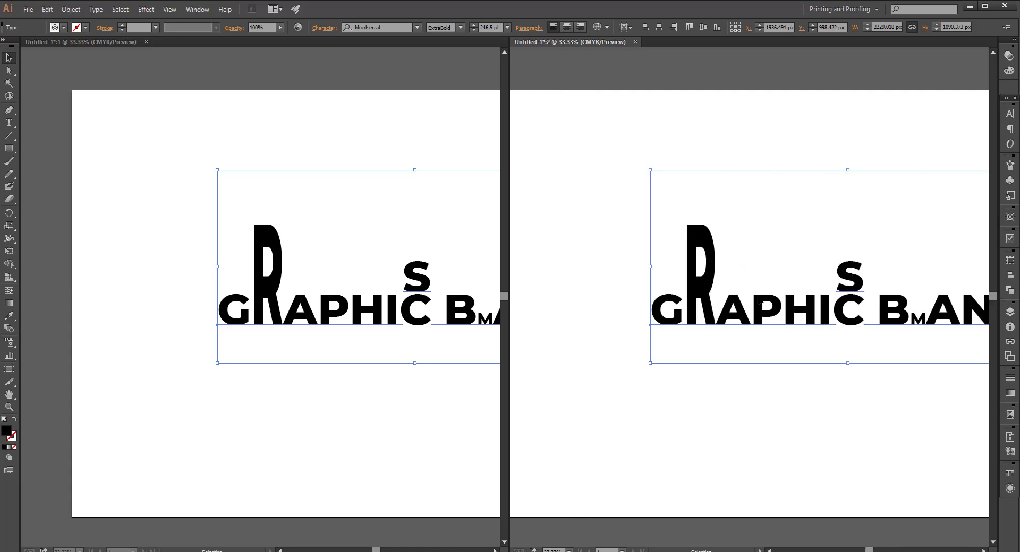
alt+scroll(757, 299, down, 4)
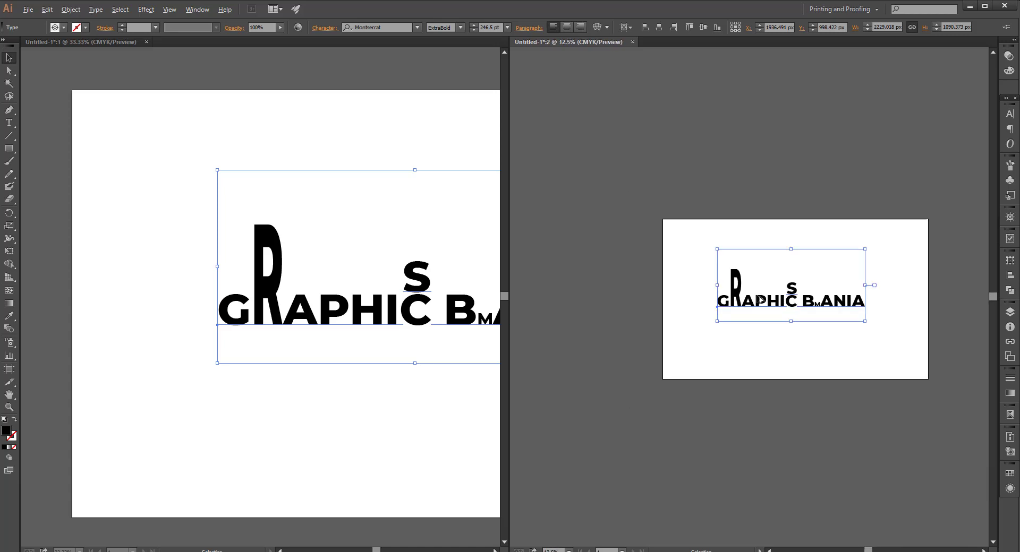
Undo the heading's enlargement, scale it up again to about 163.5 pt in the first view, and switch between both views
key(ctrl+z)
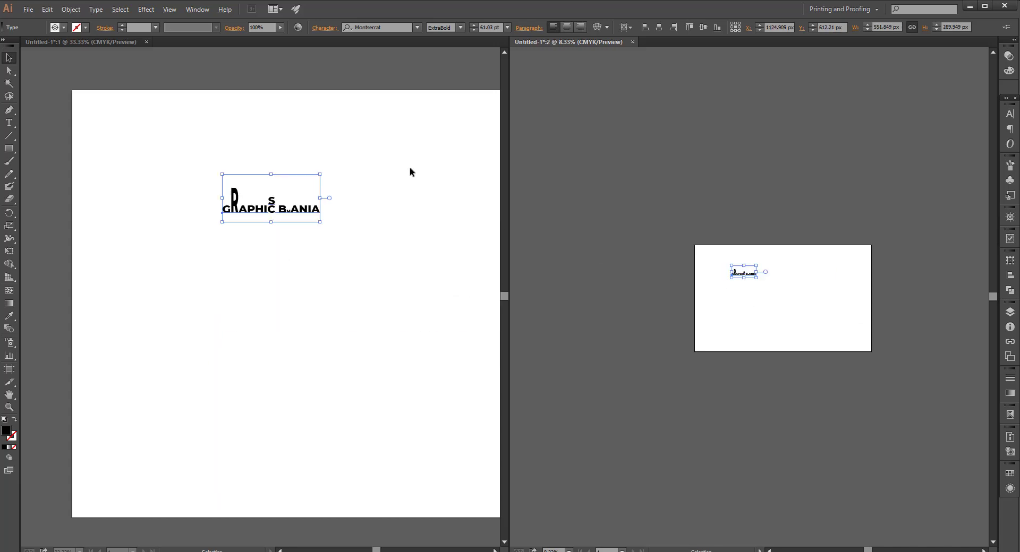
click(319, 226)
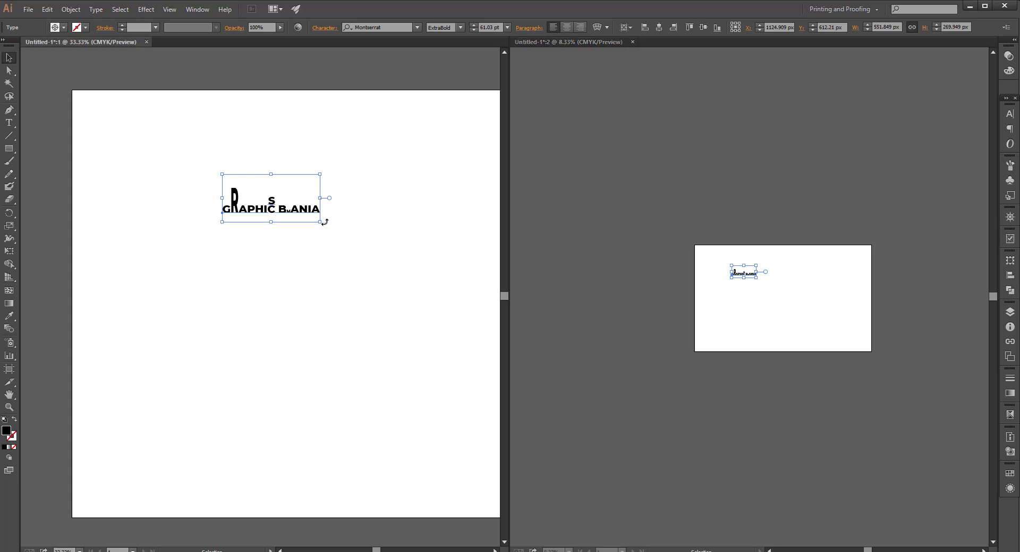
drag(321, 221, 485, 405)
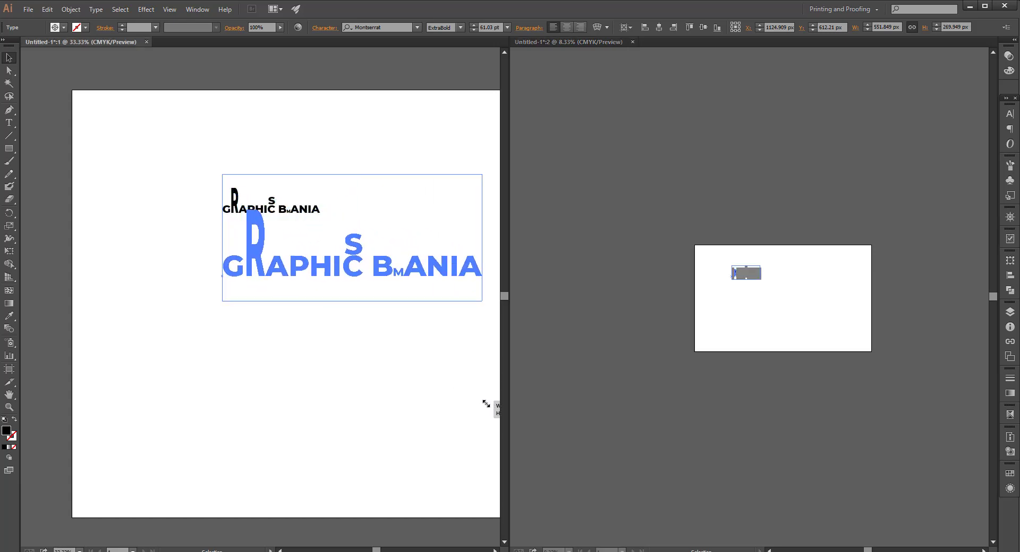
click(764, 300)
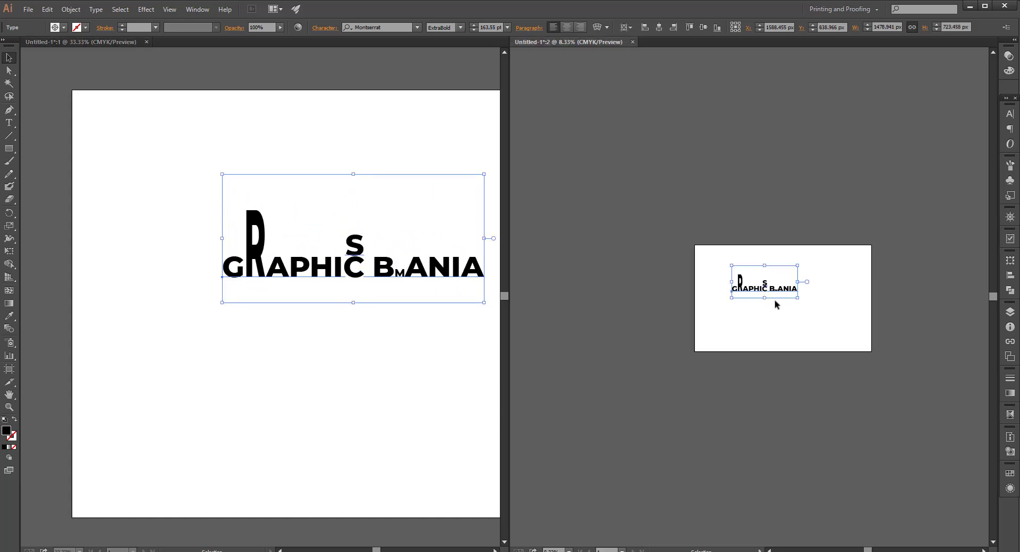
click(309, 272)
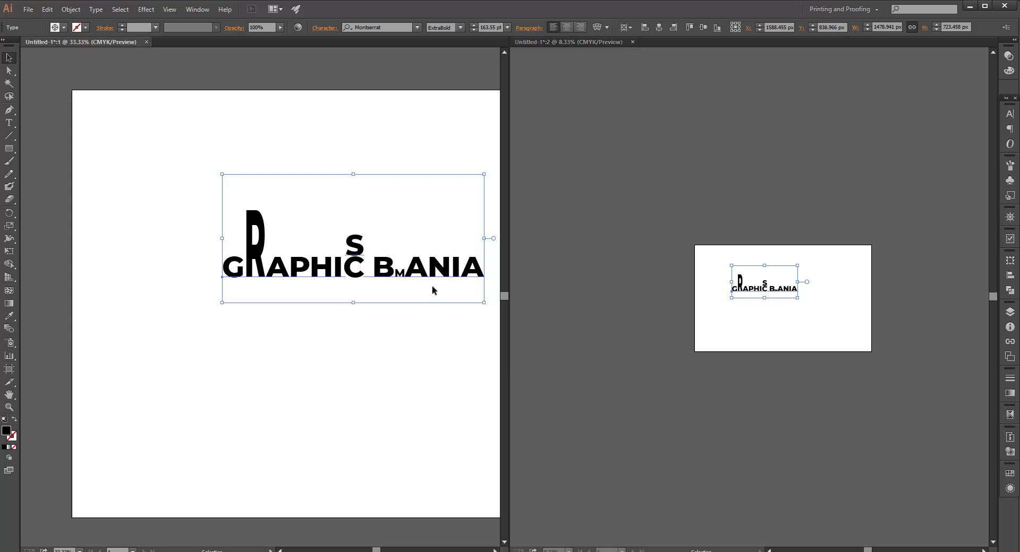
click(755, 311)
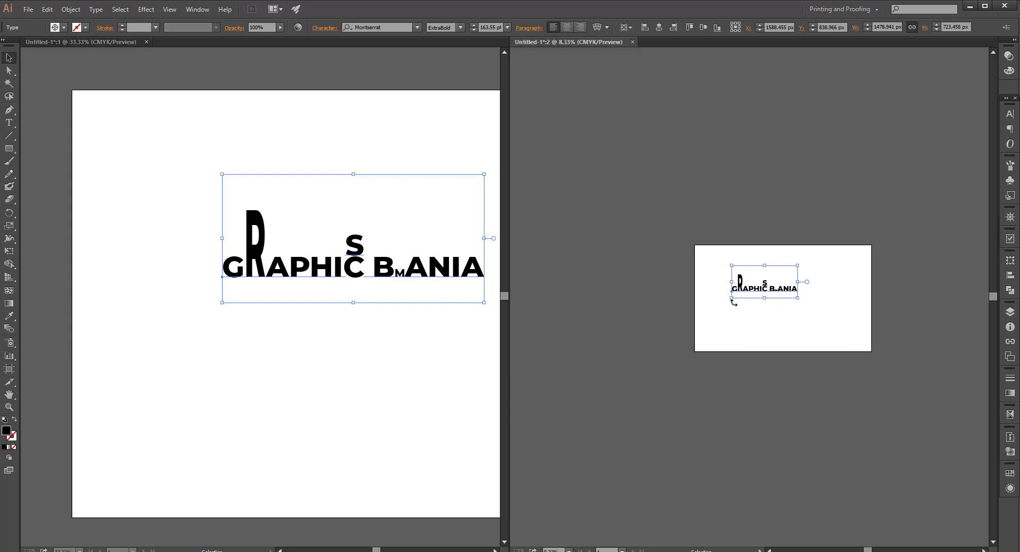
Move the heading slightly down and left in the first view, and enlarge it in two stages to about 239.5 pt
click(423, 379)
drag(376, 551, 383, 551)
drag(253, 271, 243, 290)
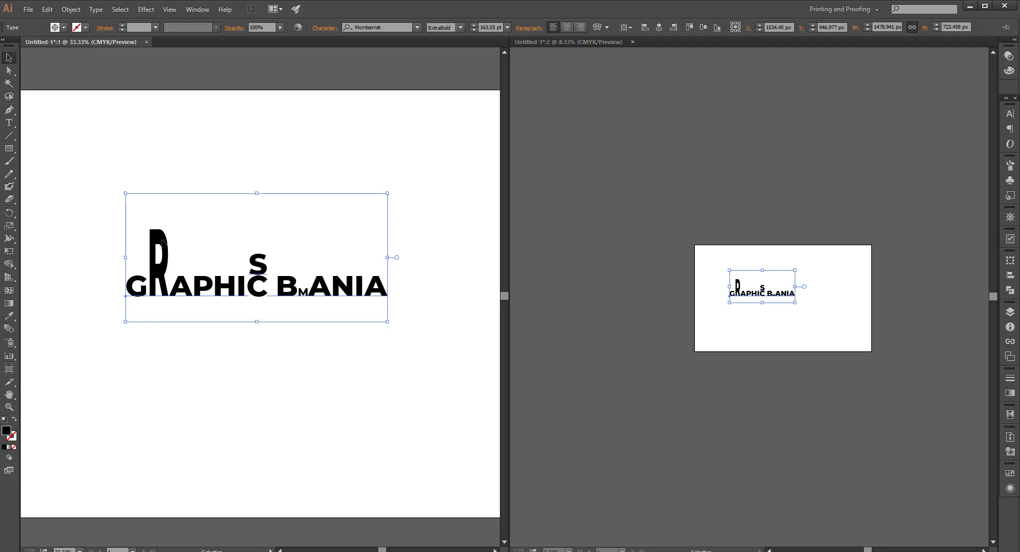
drag(124, 194, 71, 168)
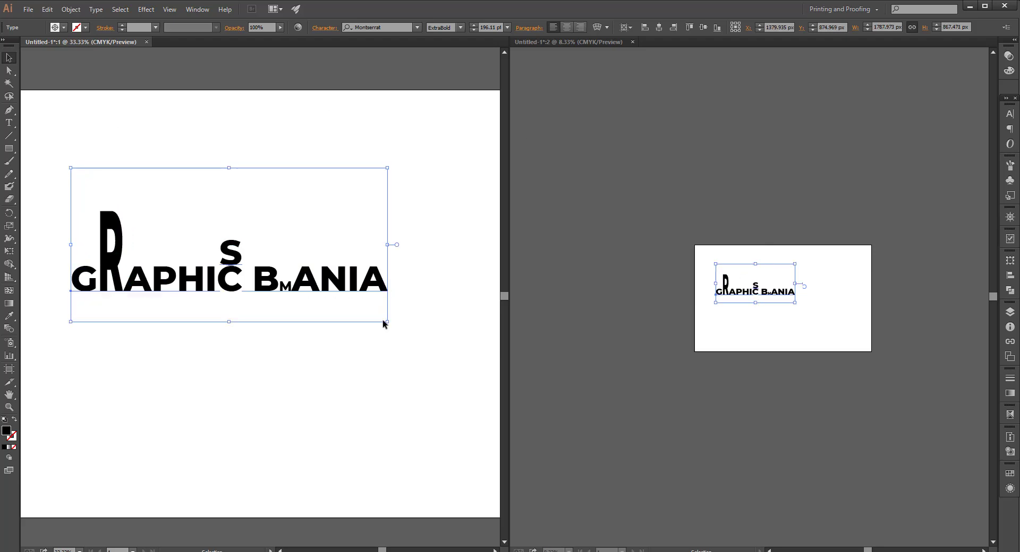
click(387, 322)
click(379, 289)
drag(386, 324, 421, 356)
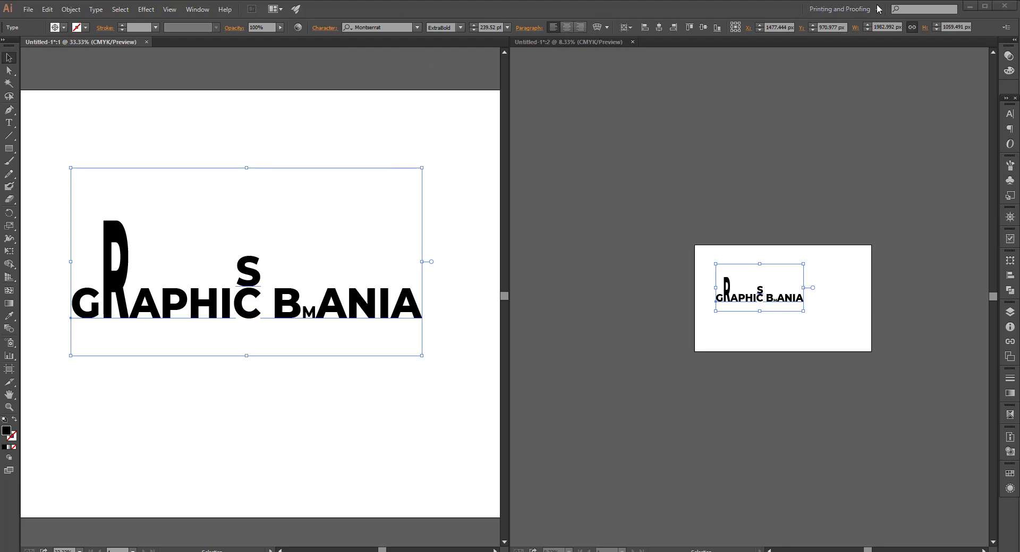
Center the heading horizontally and vertically on the artboard, and deselect it
click(659, 28)
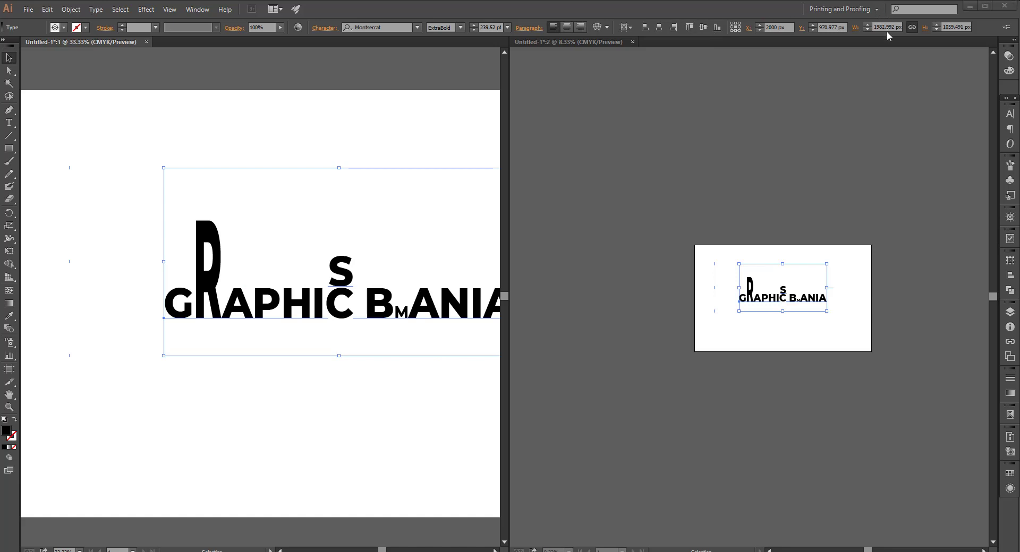
click(702, 27)
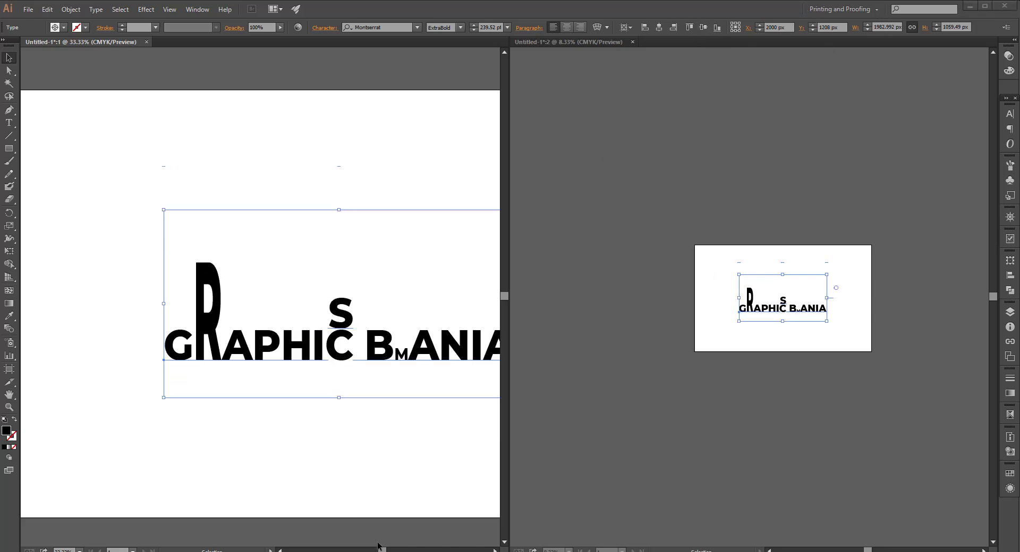
drag(384, 550, 392, 550)
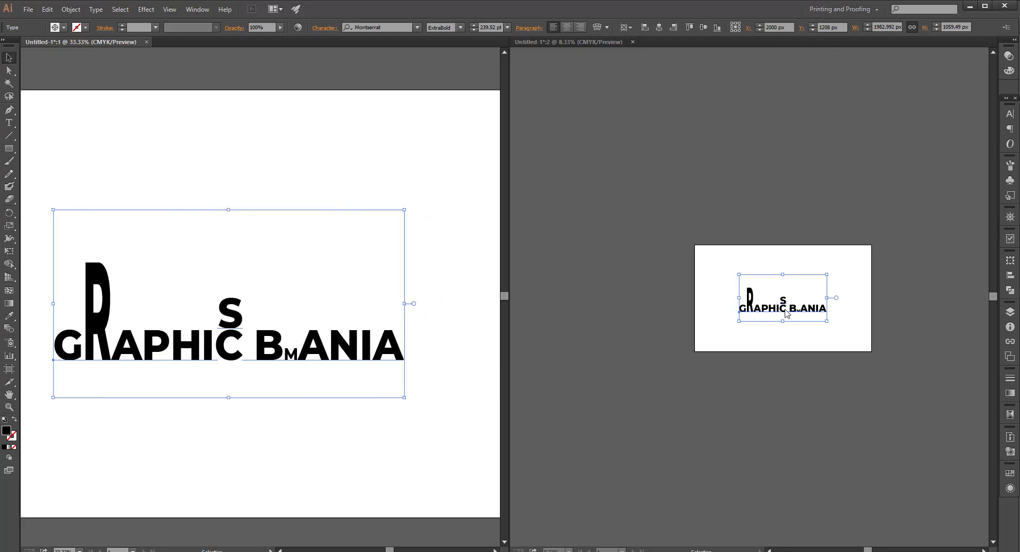
click(211, 260)
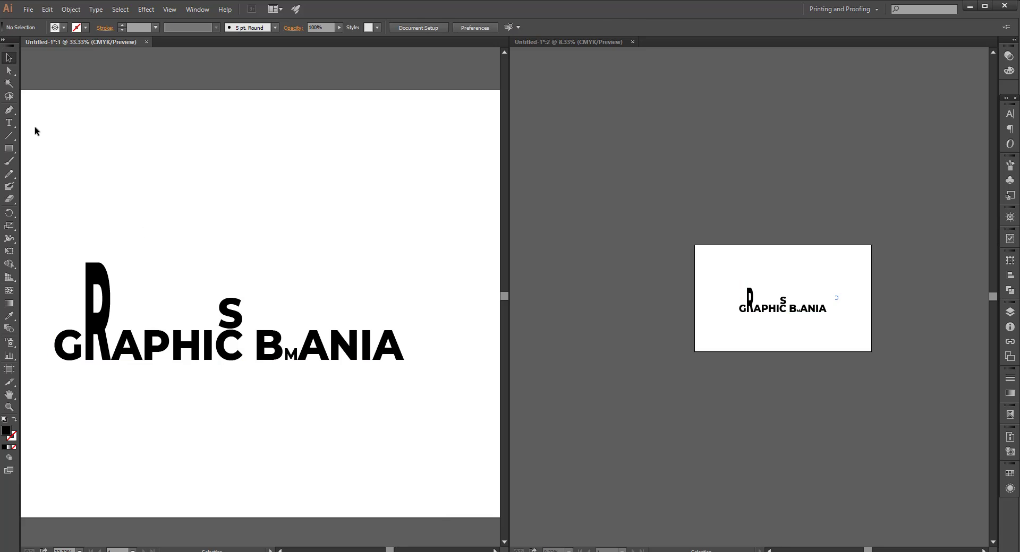
Draw a closed curved spike about 130 by 208 px with the Pen tool, rising from the upper edge of the letter P
click(9, 111)
scroll(155, 322, up, 1)
scroll(155, 322, up, 2)
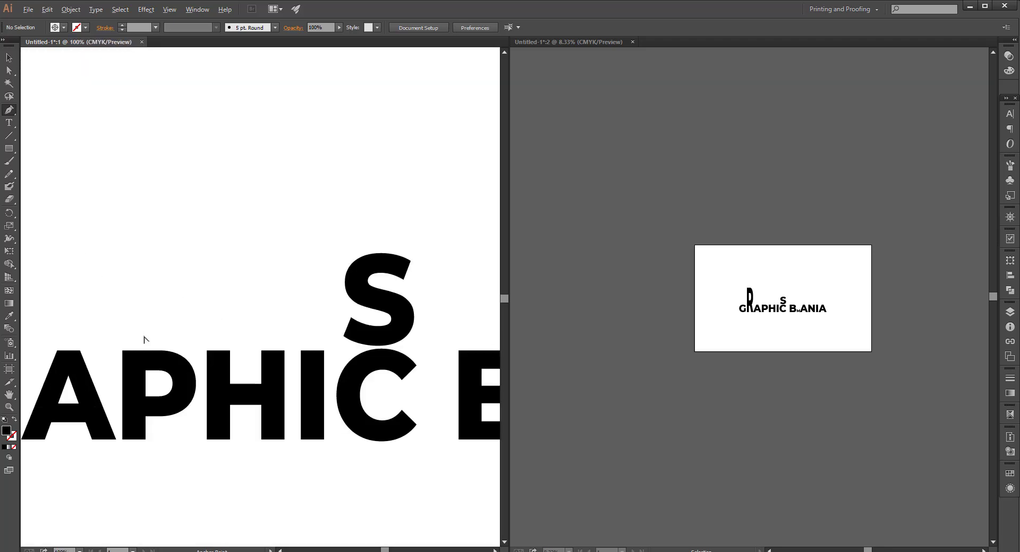
click(76, 247)
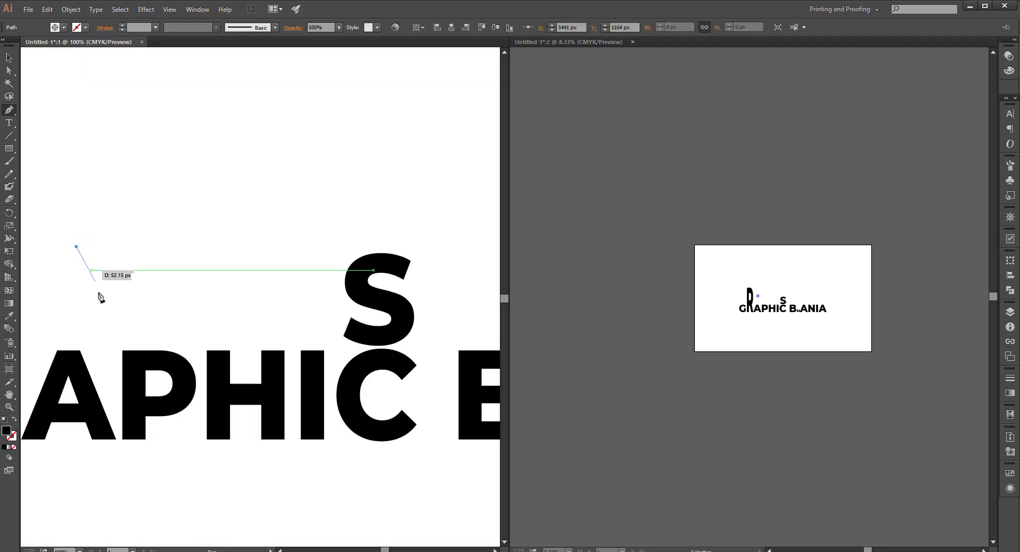
drag(124, 356, 135, 402)
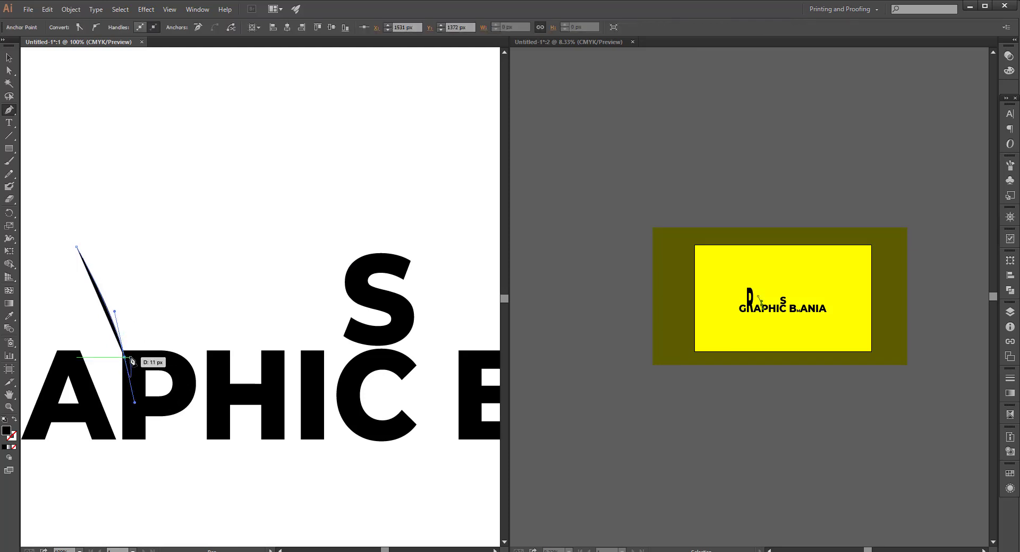
click(124, 358)
click(141, 356)
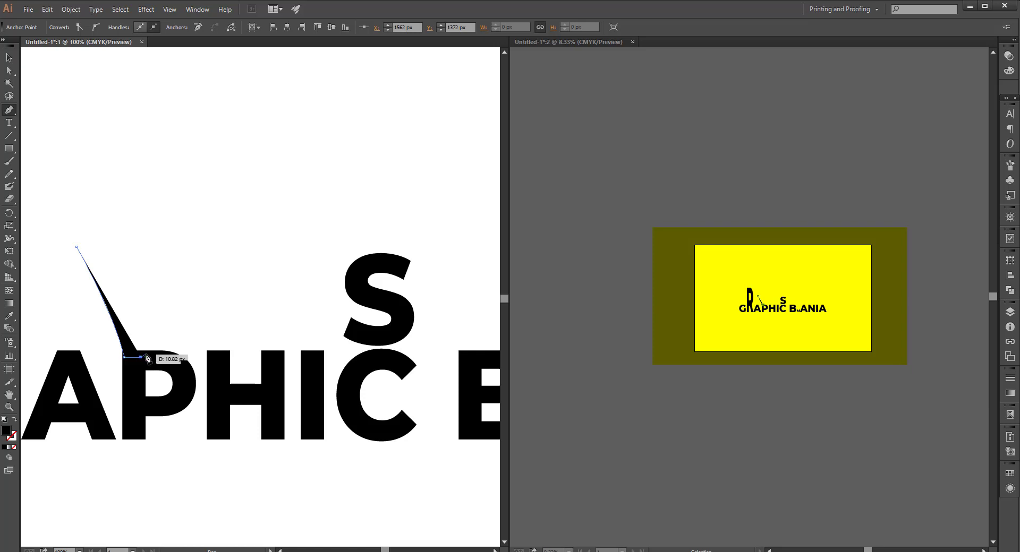
click(145, 353)
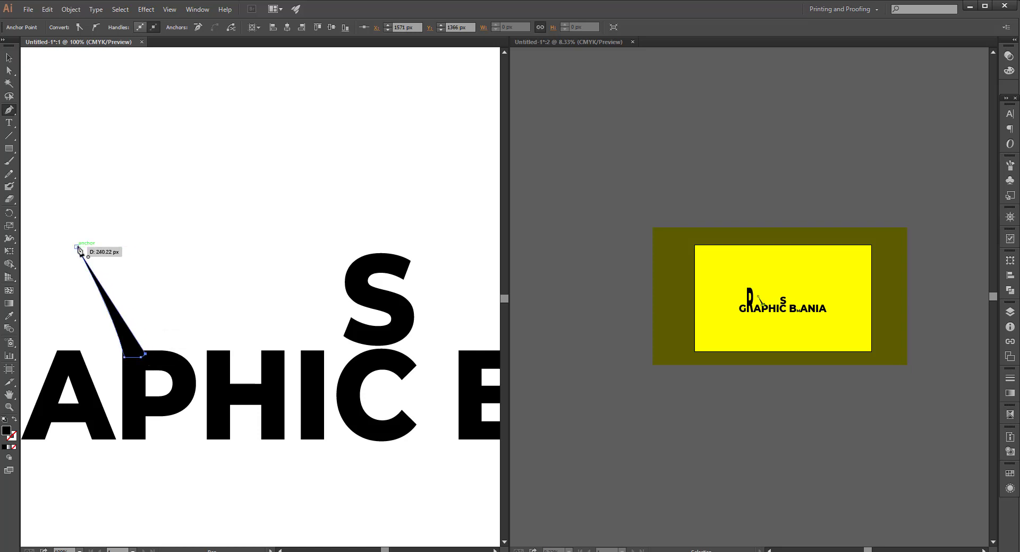
drag(77, 247, 38, 221)
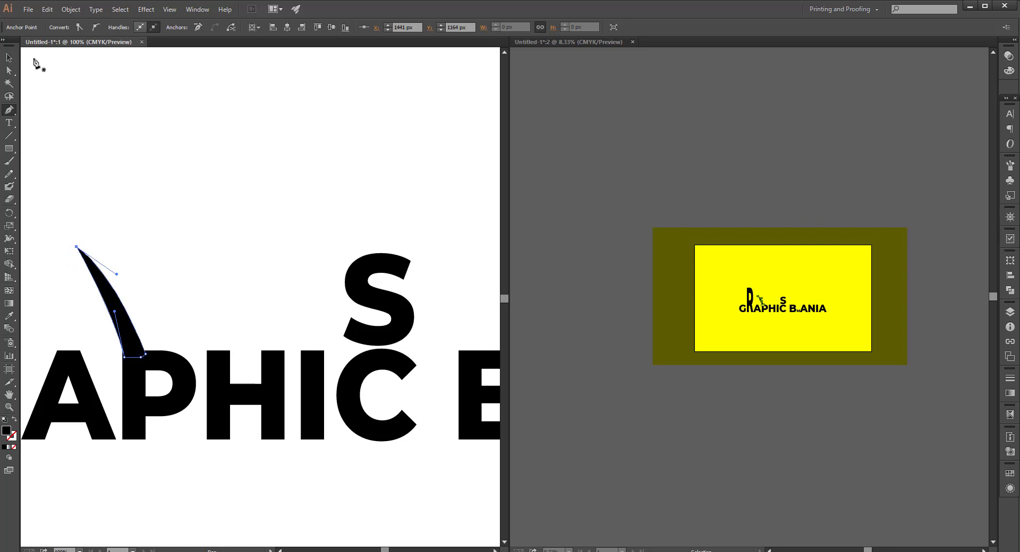
Shift the heading and curved spike slightly up and left, and nudge the spike about 12 px further left
click(9, 57)
drag(156, 309, 152, 309)
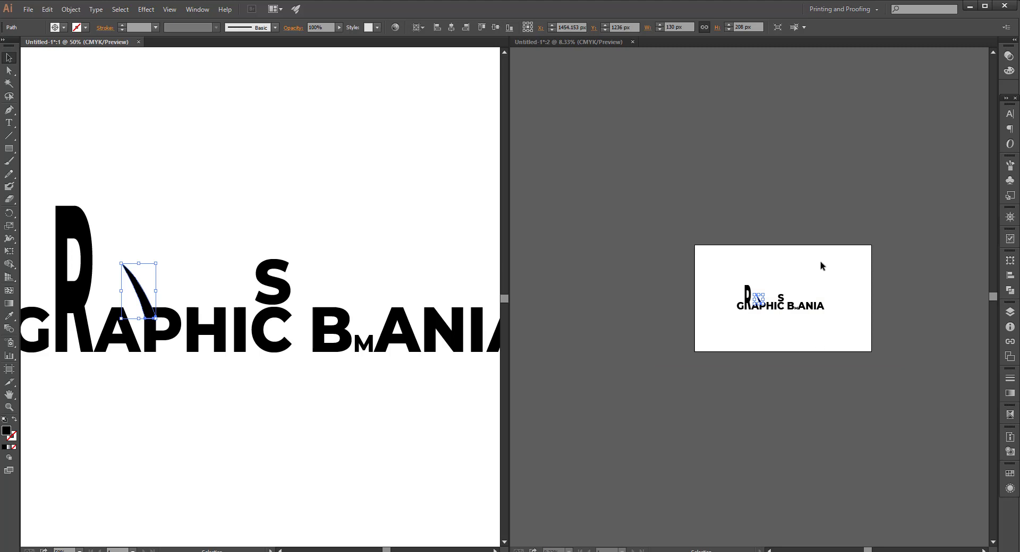
click(760, 275)
click(204, 304)
click(131, 288)
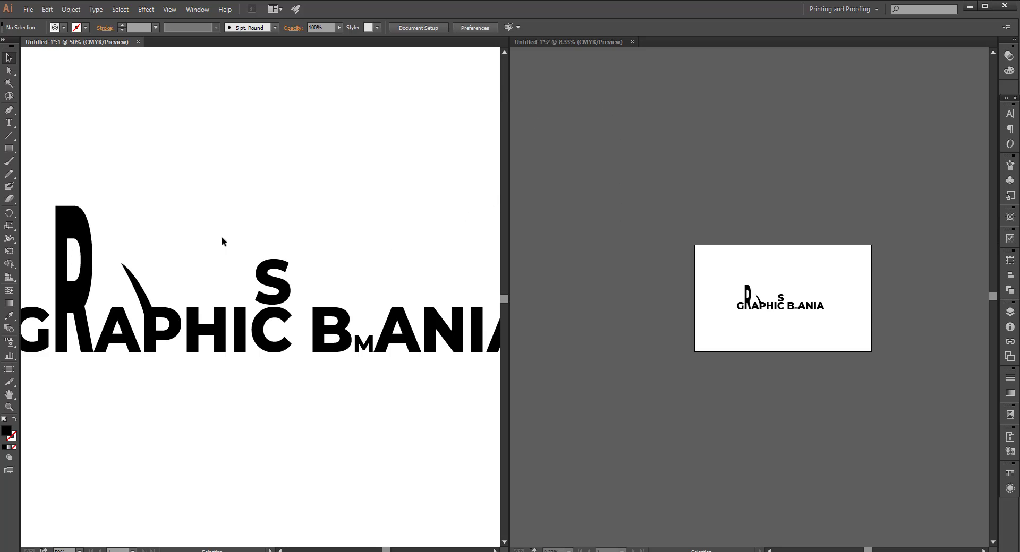
Consolidate the two tiled document windows into one tabbed window
click(198, 10)
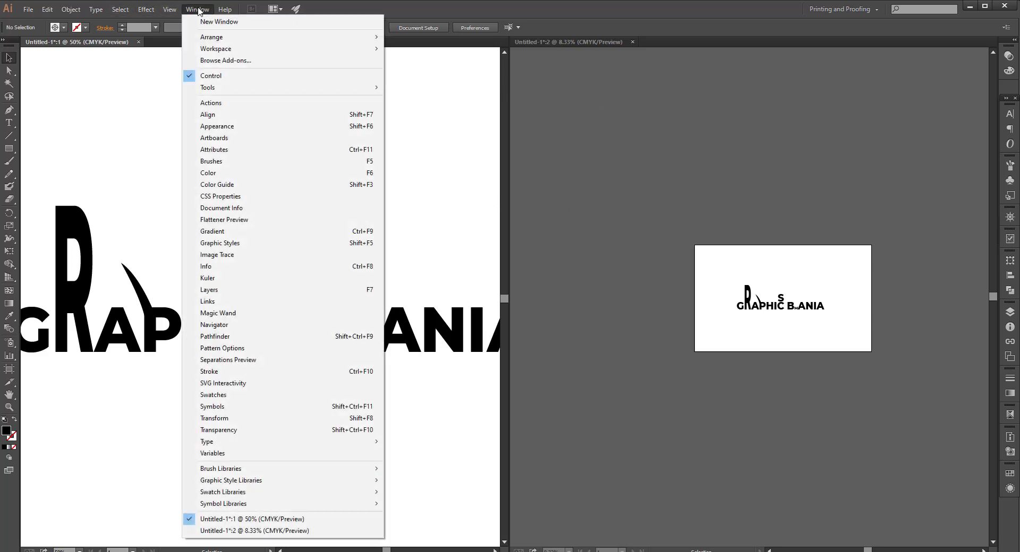
mouse_move(319, 37)
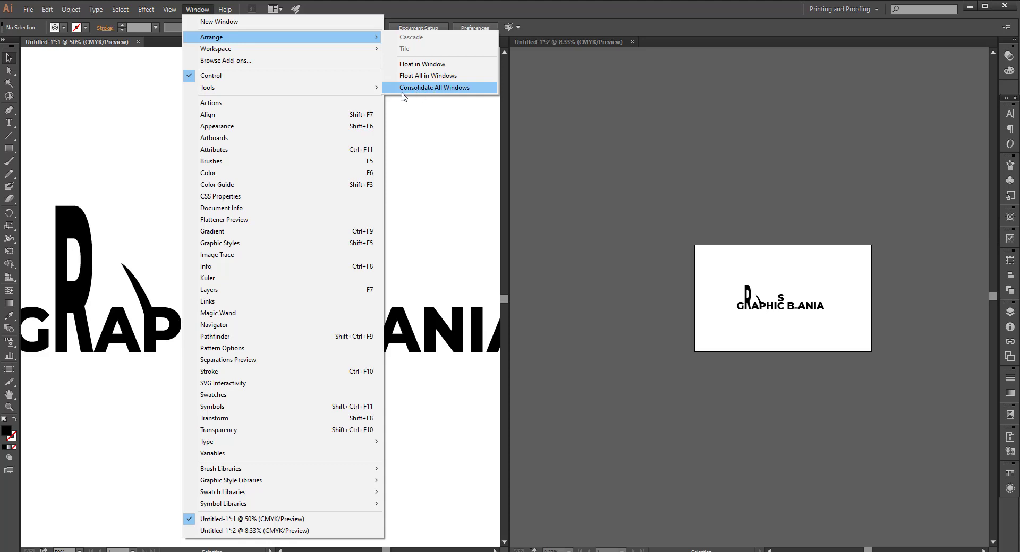
click(439, 89)
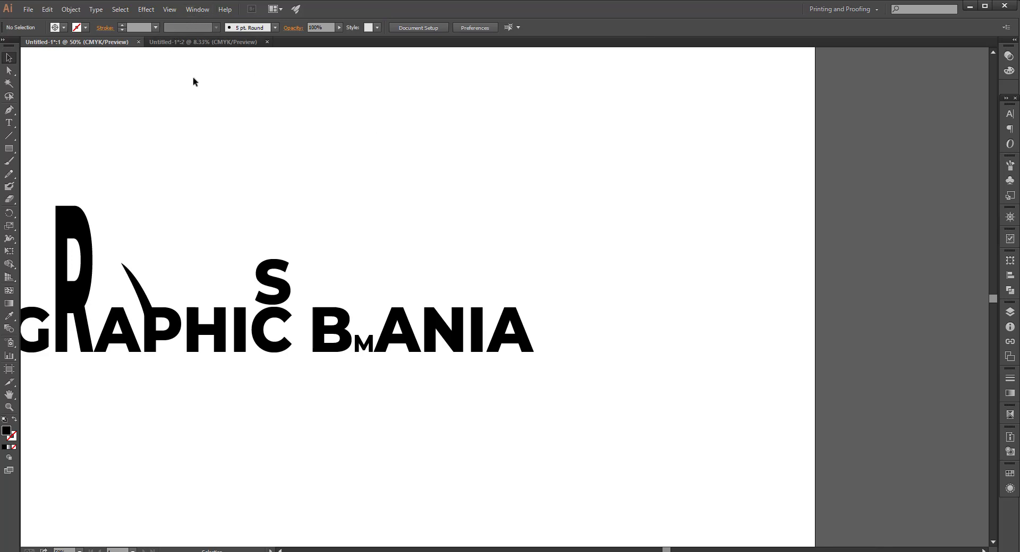
Undo the curved spike's last nudge, and remove the spike and the large number 4 from the artboard
key(ctrl+z)
key(ctrl+z)
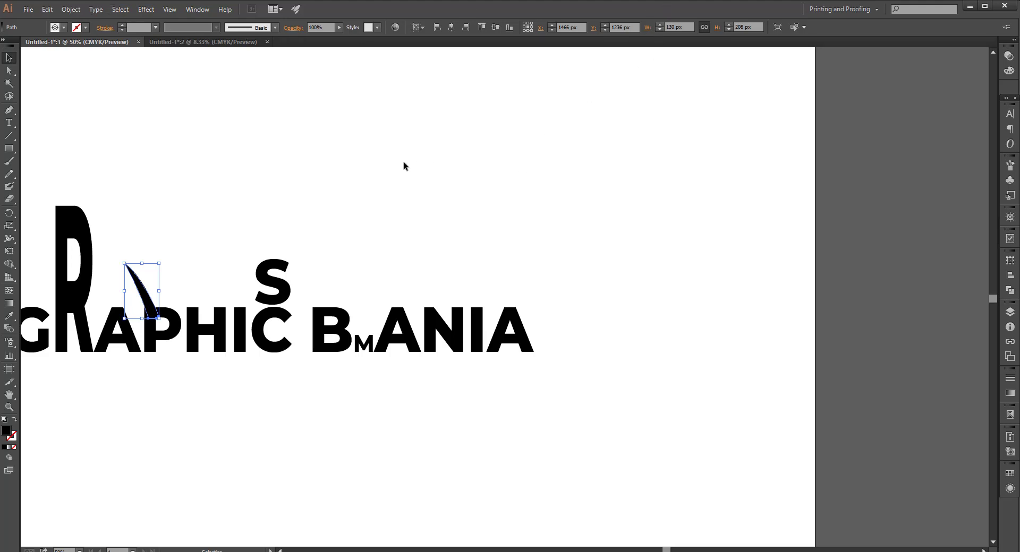
scroll(481, 160, down, 1)
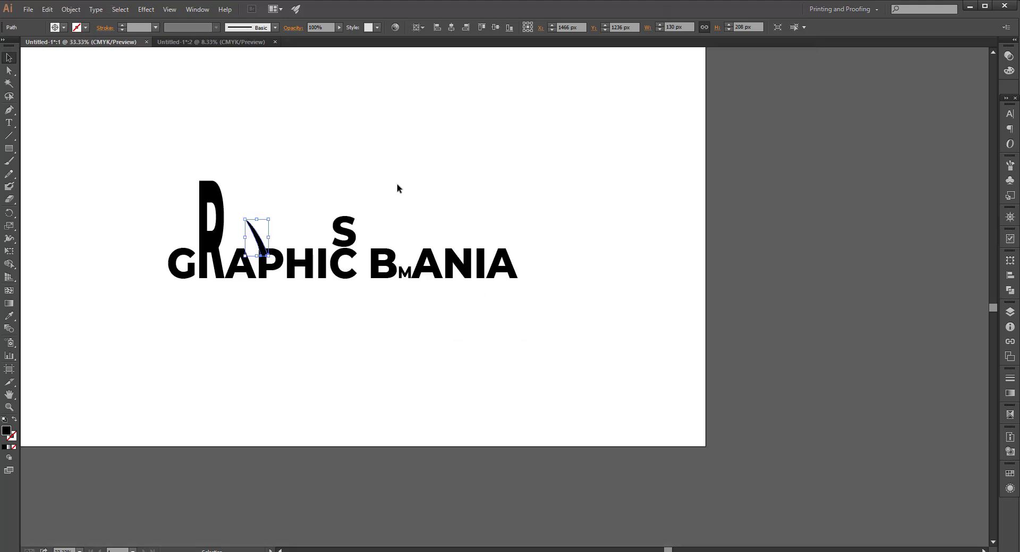
drag(405, 187, 486, 228)
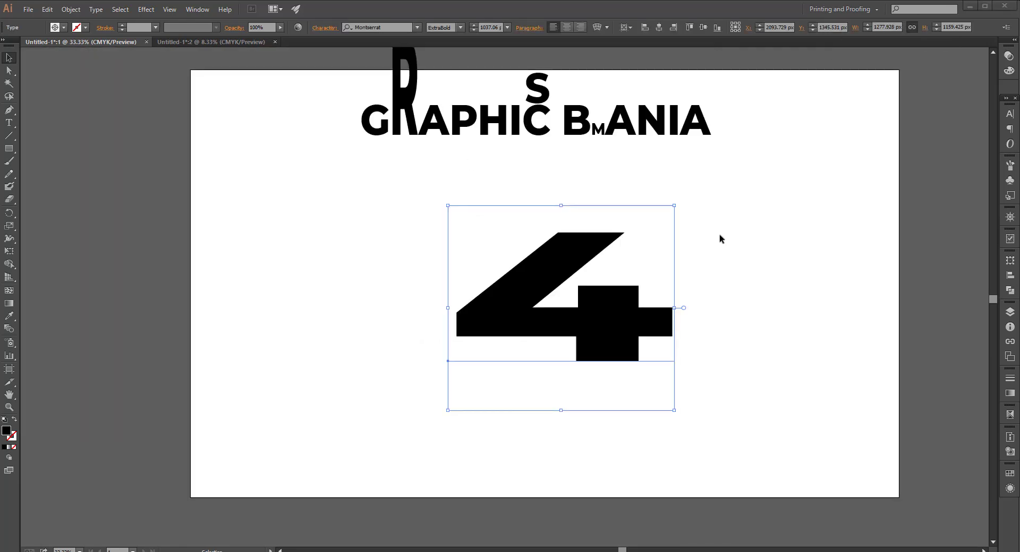
key(Delete)
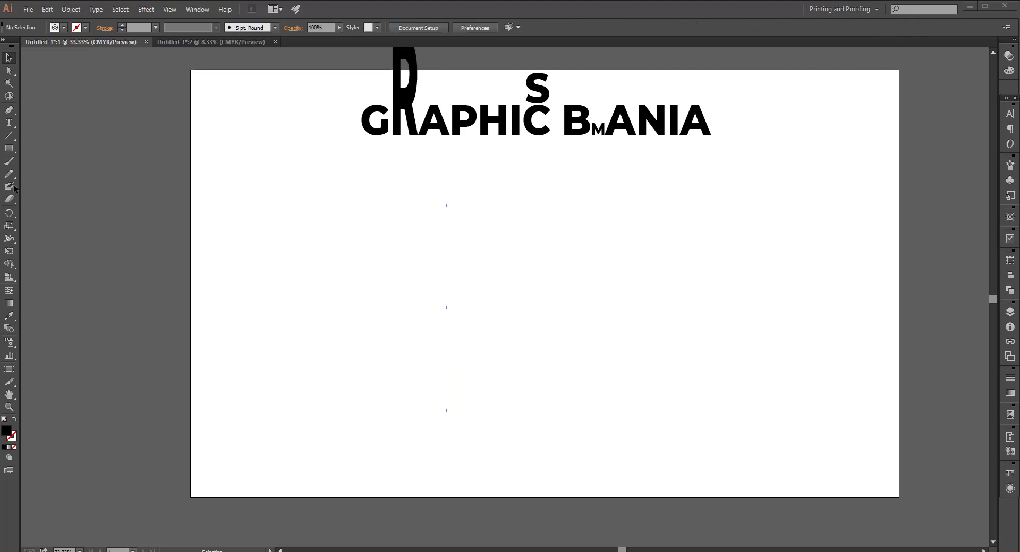
Draw a long, thin black rectangle about 1431 by 123 px below the heading
click(11, 152)
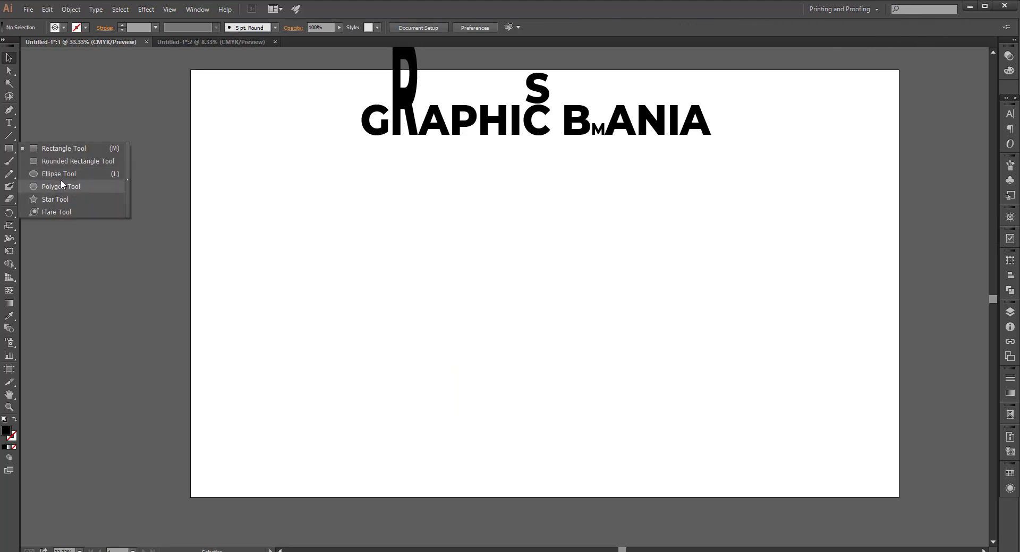
click(151, 187)
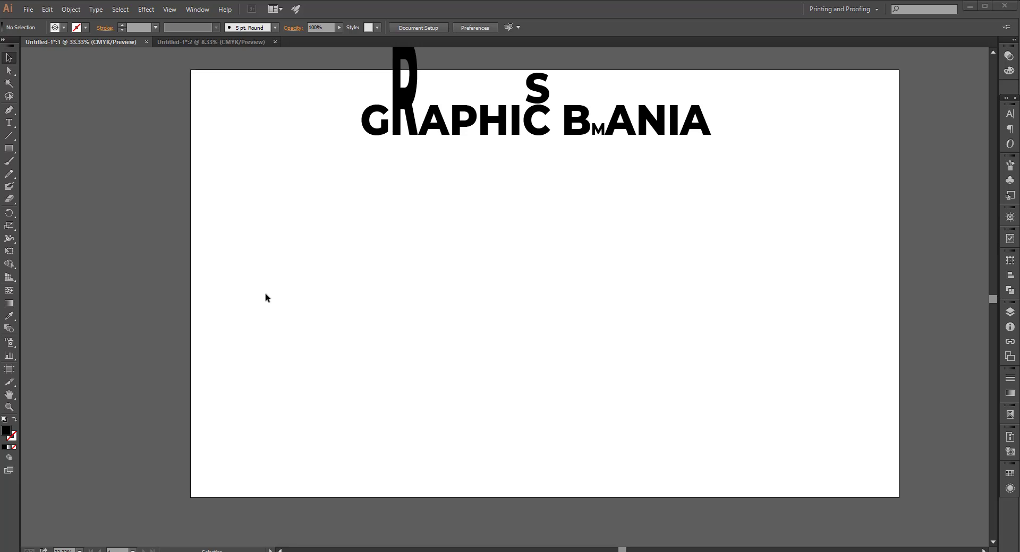
click(7, 151)
drag(322, 323, 576, 345)
click(9, 57)
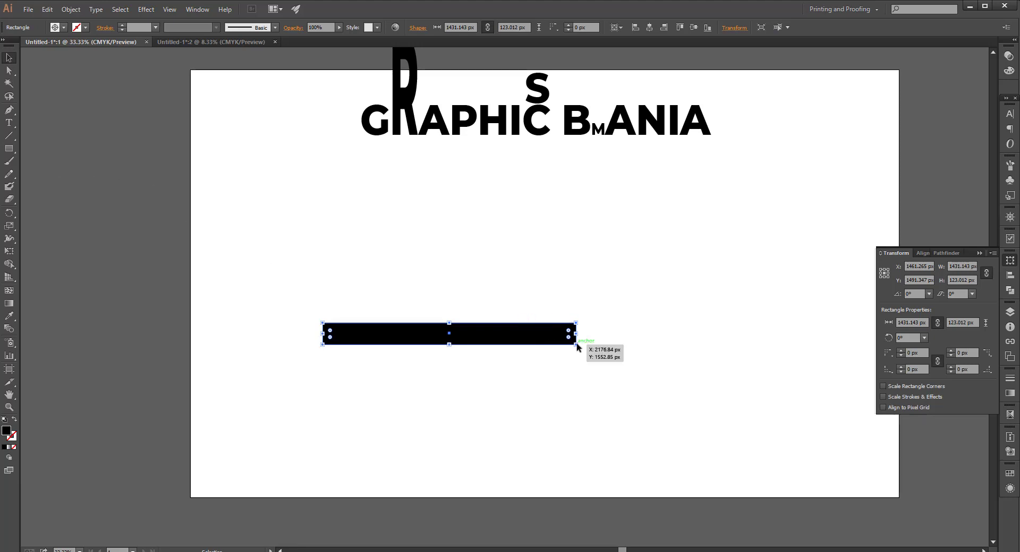
Tilt the rectangle about 8.39° counterclockwise and duplicate it twice, offsetting the overlapping copies slightly down and to the right
drag(579, 348, 580, 333)
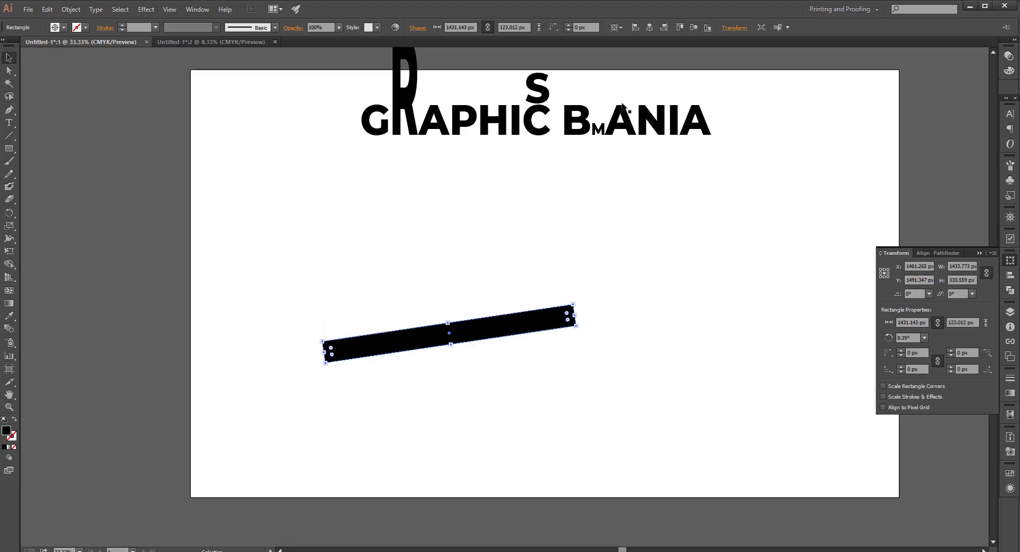
drag(454, 346, 468, 366)
click(477, 282)
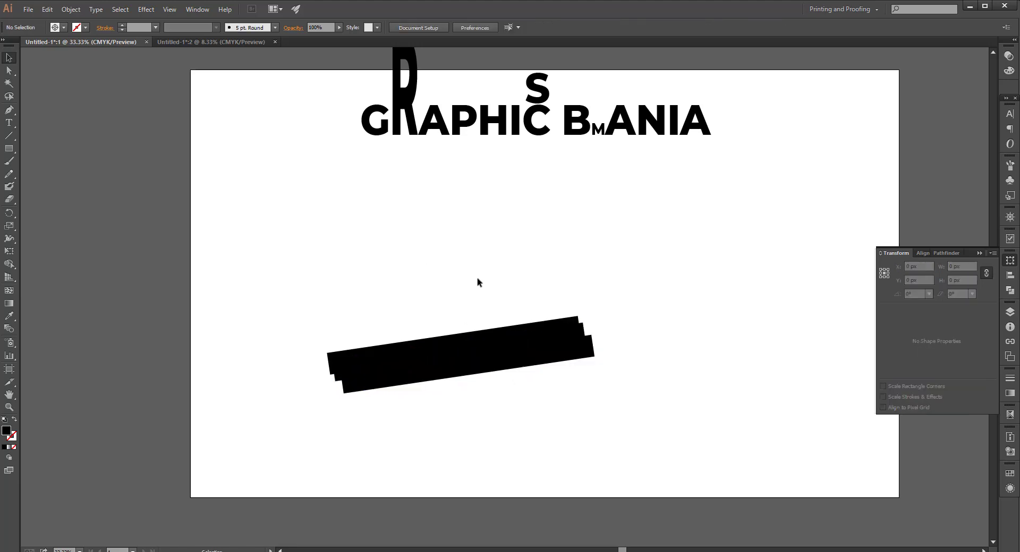
Try to align the right-end anchor points of the three bars to the right
click(9, 71)
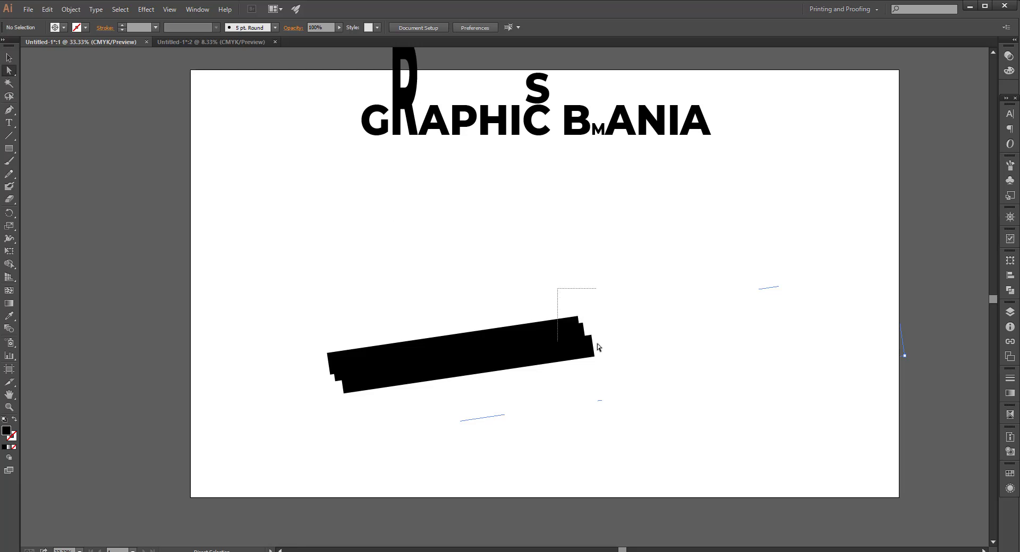
drag(597, 343, 608, 366)
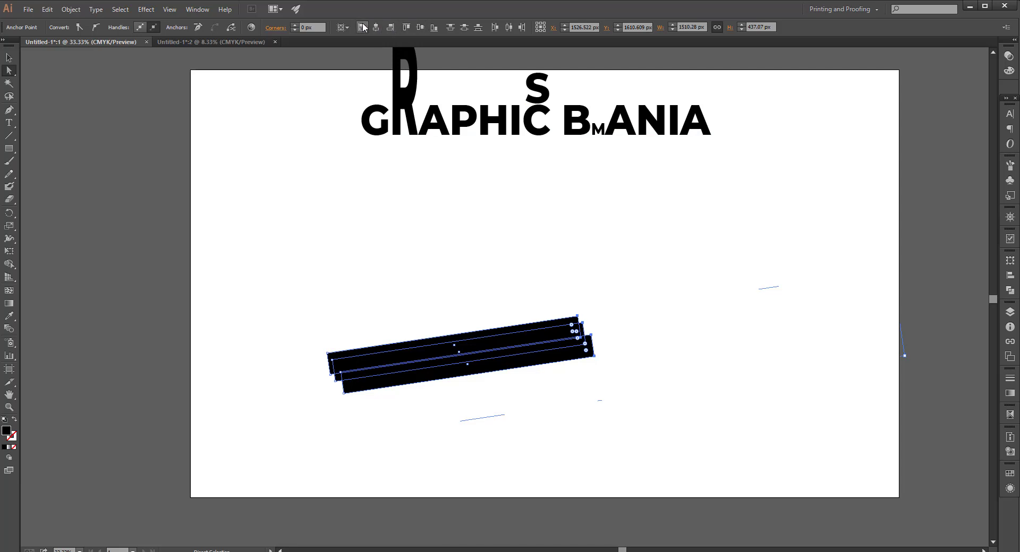
click(391, 27)
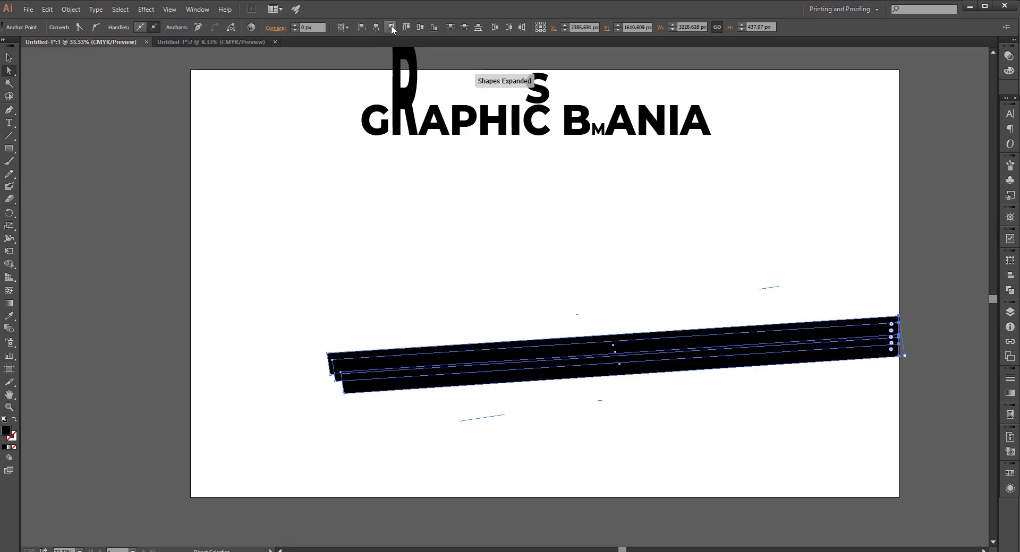
Try moving the aligned right-end anchor points of the bars up and to the left
drag(791, 350, 666, 275)
drag(749, 212, 810, 332)
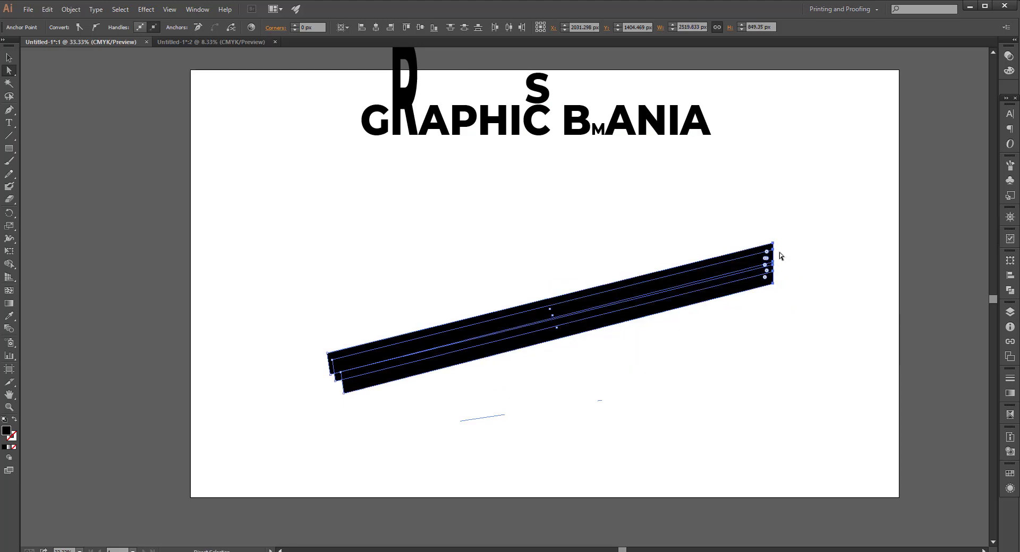
drag(258, 349, 356, 421)
drag(758, 232, 790, 318)
Undo the anchor-point move and the right alignment of the three bars, and clear the selection
key(ctrl+z)
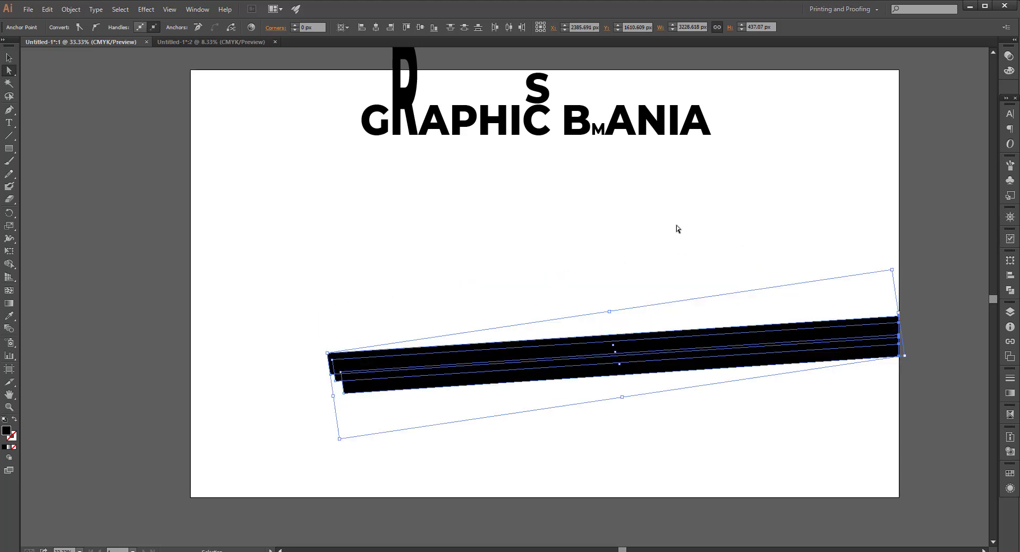
key(ctrl+z)
click(543, 221)
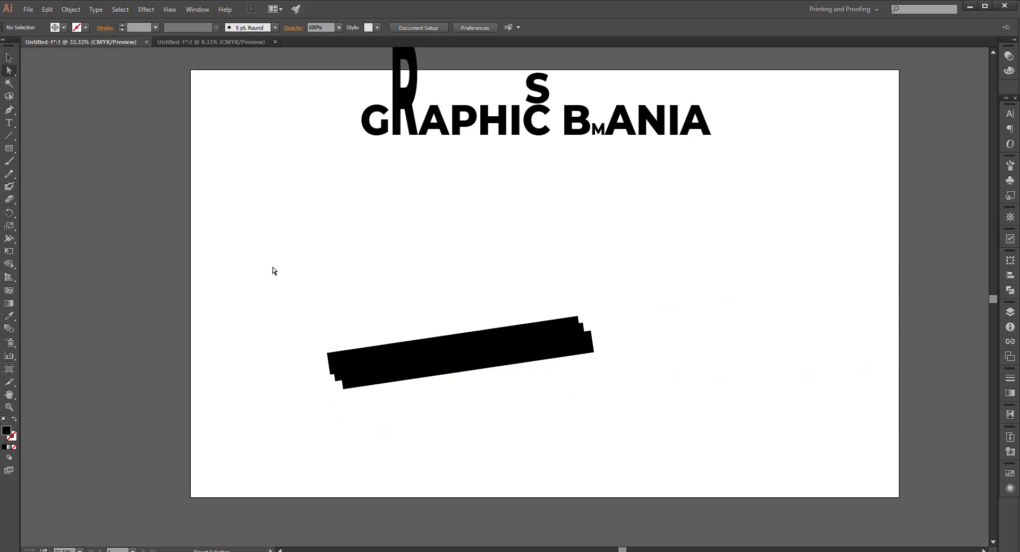
Average the right-end anchor points of the three bars along both axes so the bars taper to one point
drag(273, 266, 434, 390)
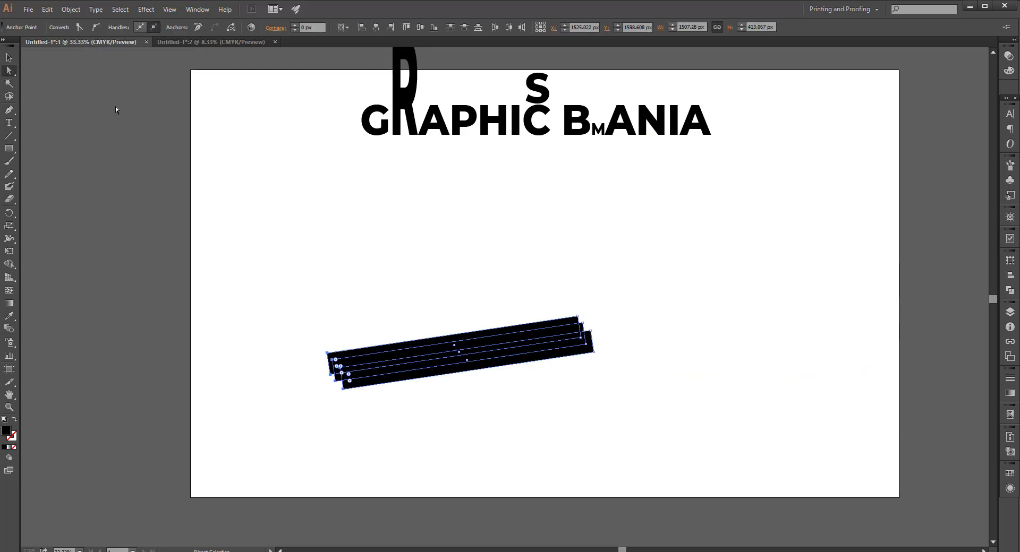
click(9, 73)
drag(542, 298, 606, 369)
click(68, 8)
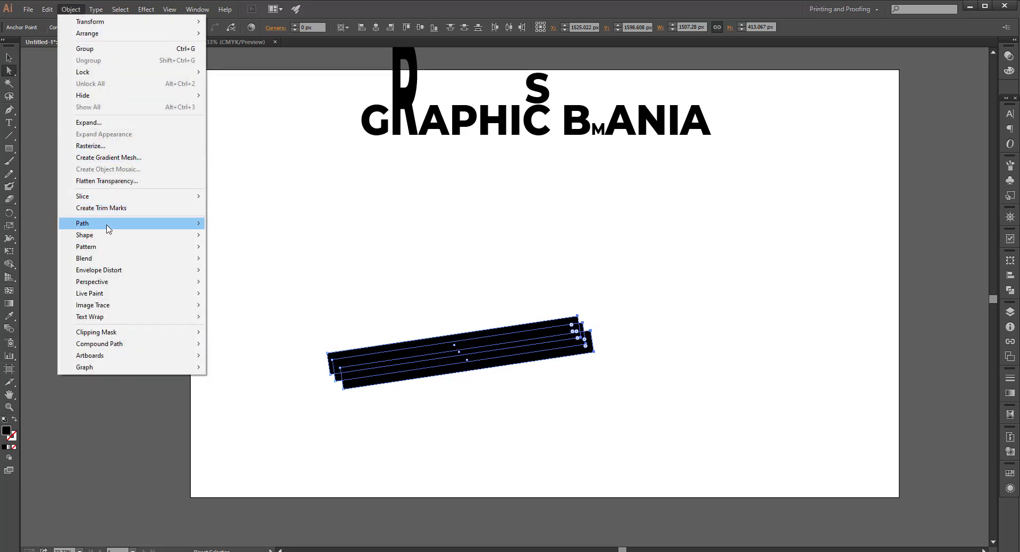
mouse_move(169, 229)
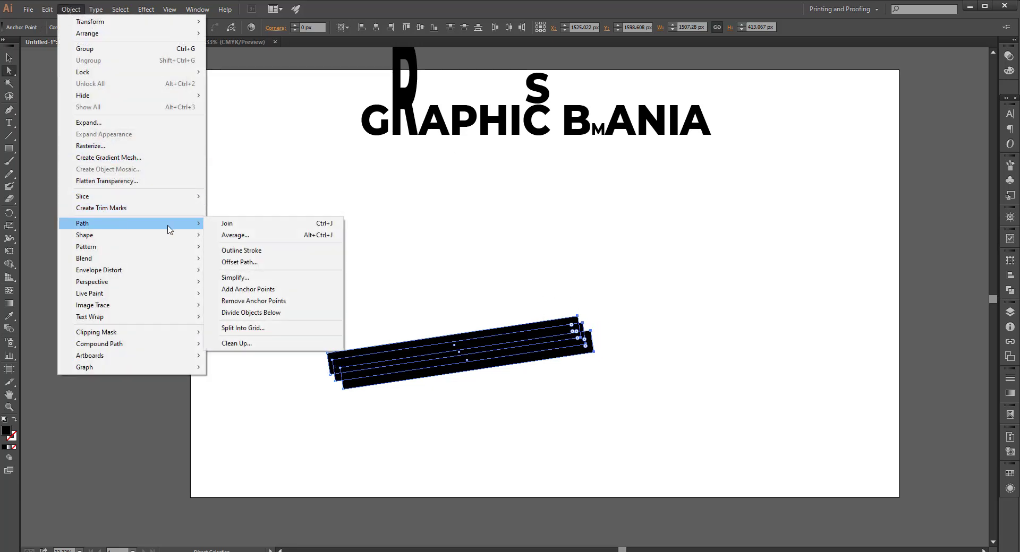
click(232, 236)
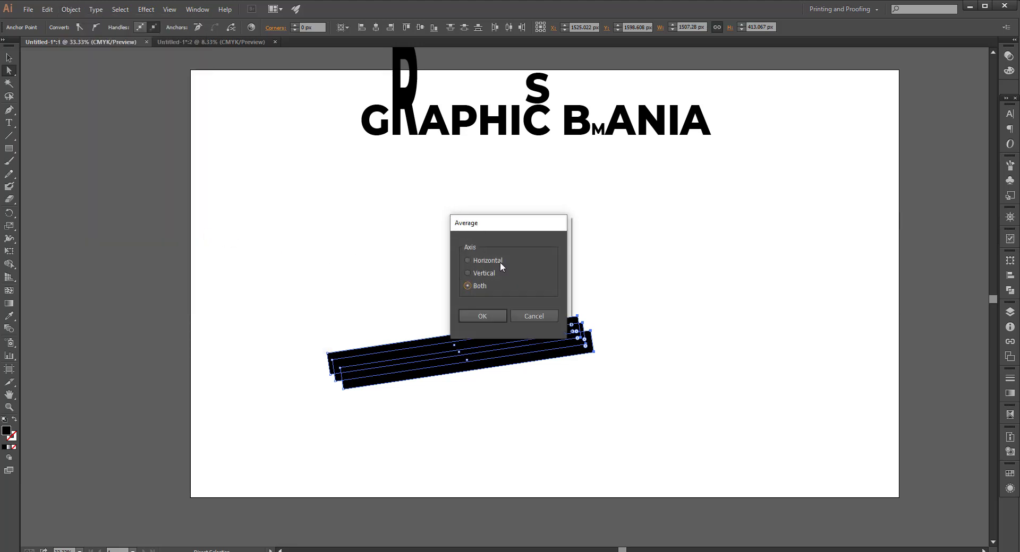
click(485, 316)
click(580, 325)
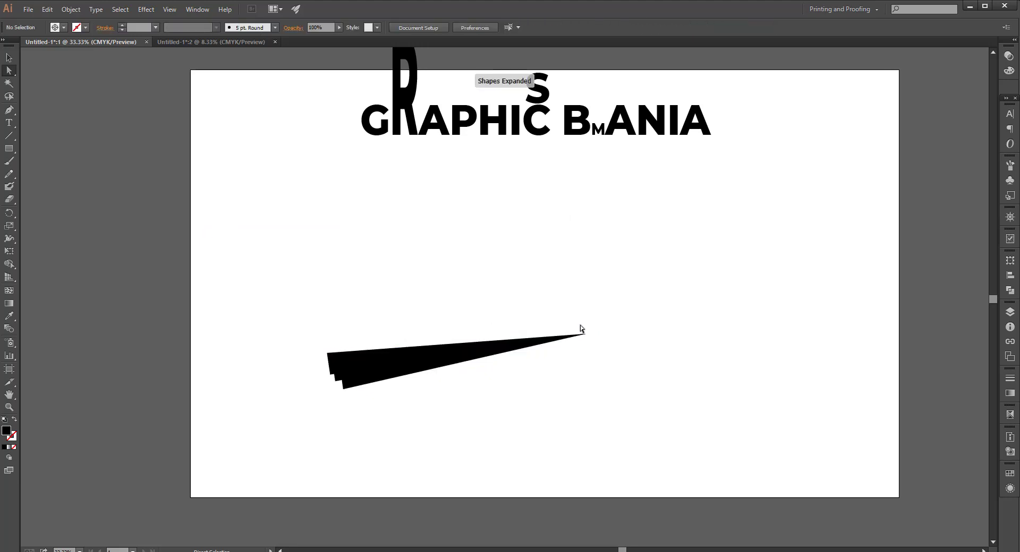
Move the wide left-end anchor points of the three wedges up and left, leaving their shared tip in place
drag(481, 297, 588, 374)
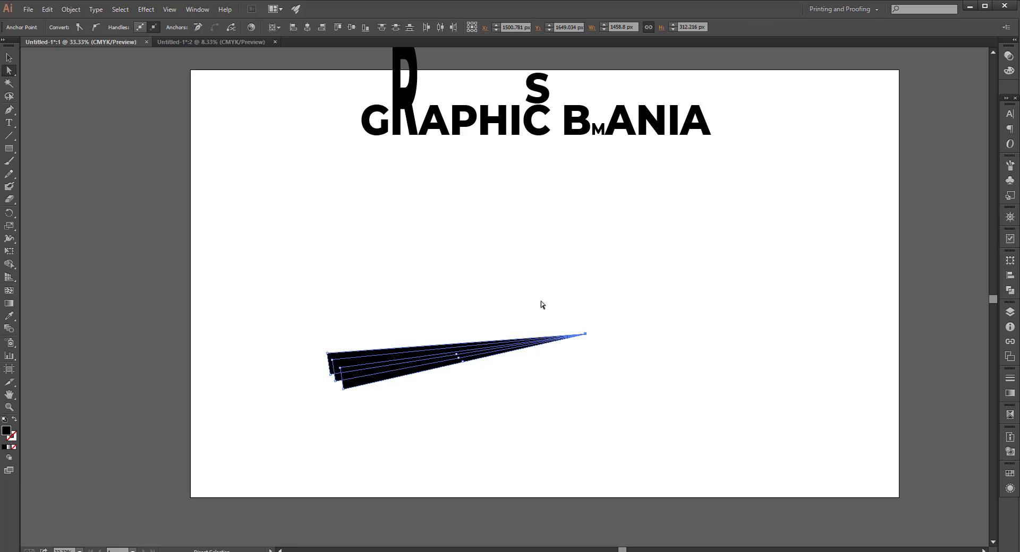
drag(547, 312, 585, 362)
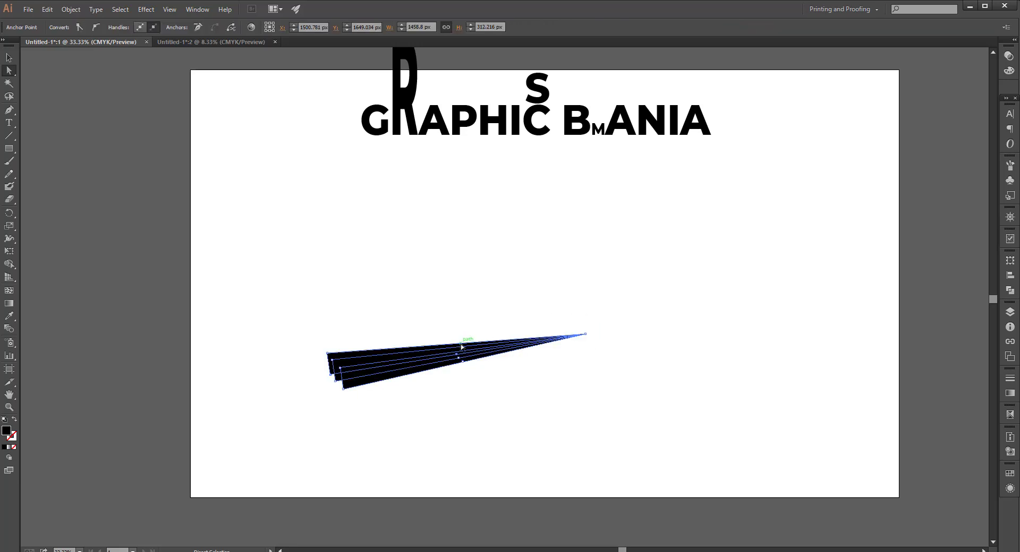
click(411, 298)
click(352, 372)
drag(278, 327, 339, 237)
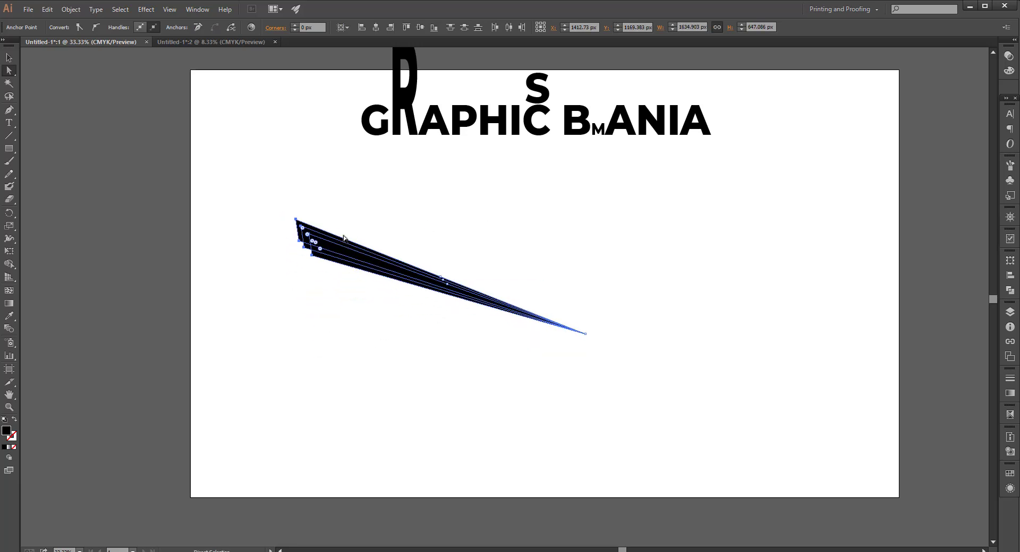
Delete the three wedges from the artboard and return to the Selection tool
key(Delete)
click(7, 58)
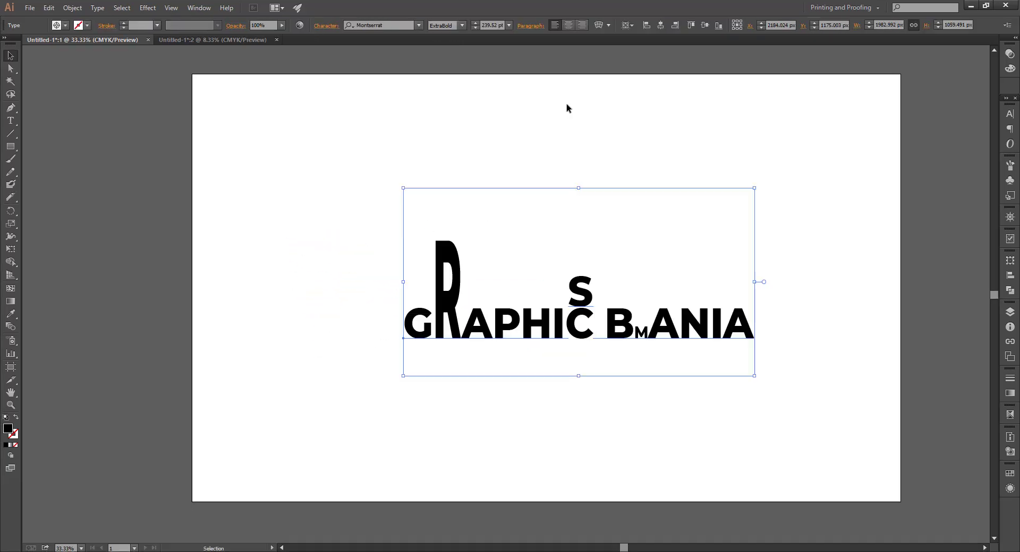